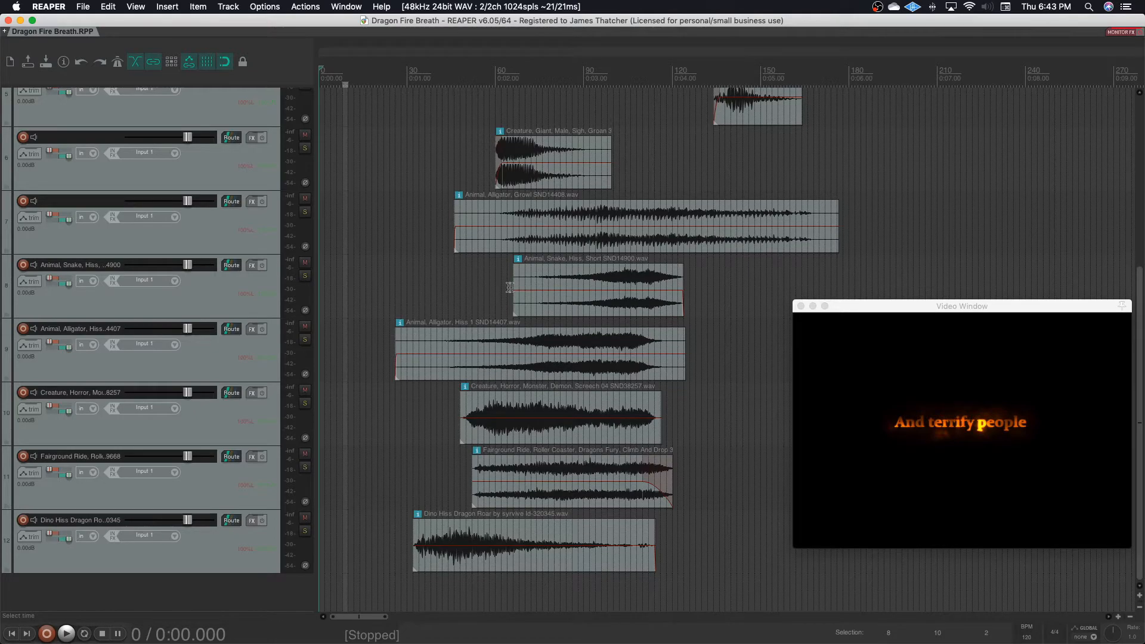
Step: Switch to Safari and review what the Audio Community Power Pack on the A Sound Effect page includes
{"action": "left_click", "coordinate": [169, 618]}
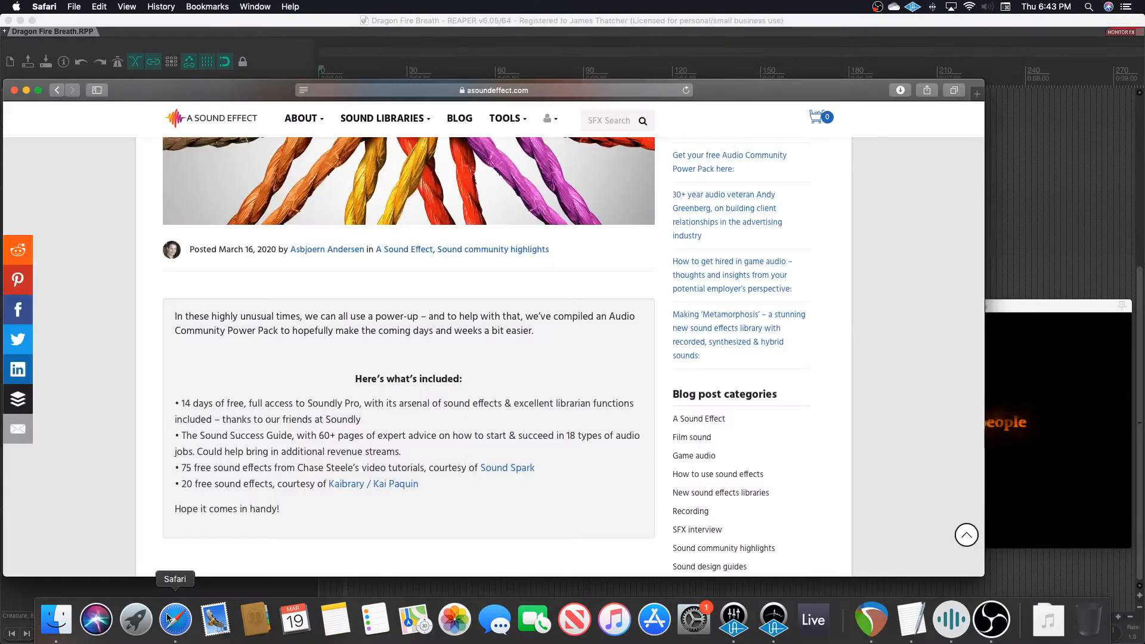
{"action": "scroll", "coordinate": [483, 334], "scroll_direction": "down", "scroll_amount": 1}
{"action": "scroll", "coordinate": [483, 334], "scroll_direction": "up", "scroll_amount": 8}
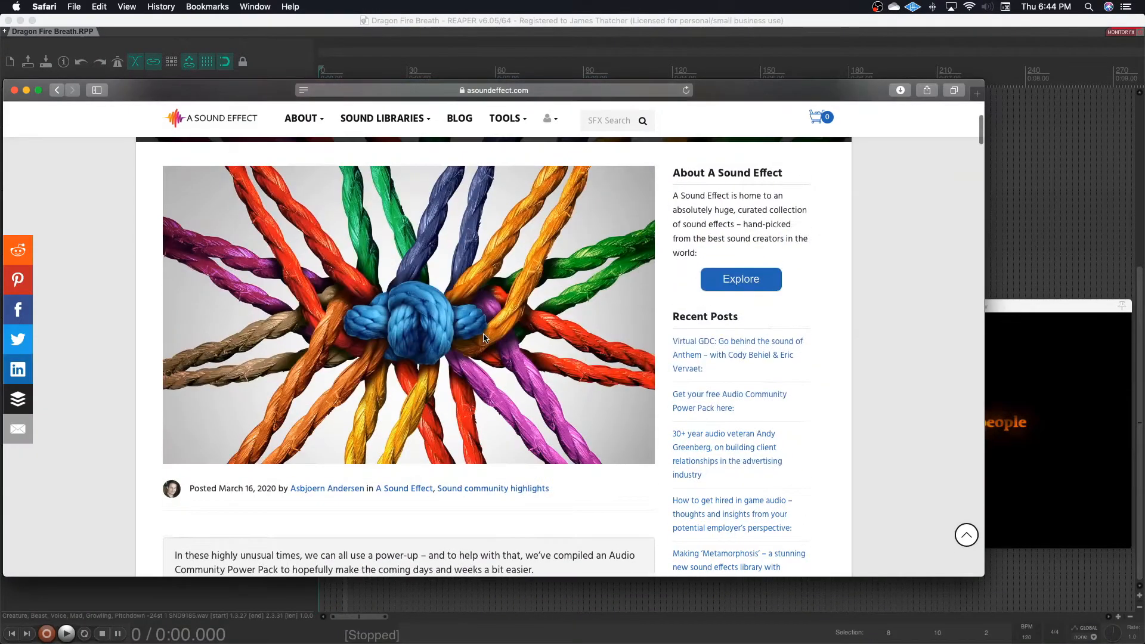
{"action": "scroll", "coordinate": [441, 287], "scroll_direction": "down", "scroll_amount": 1}
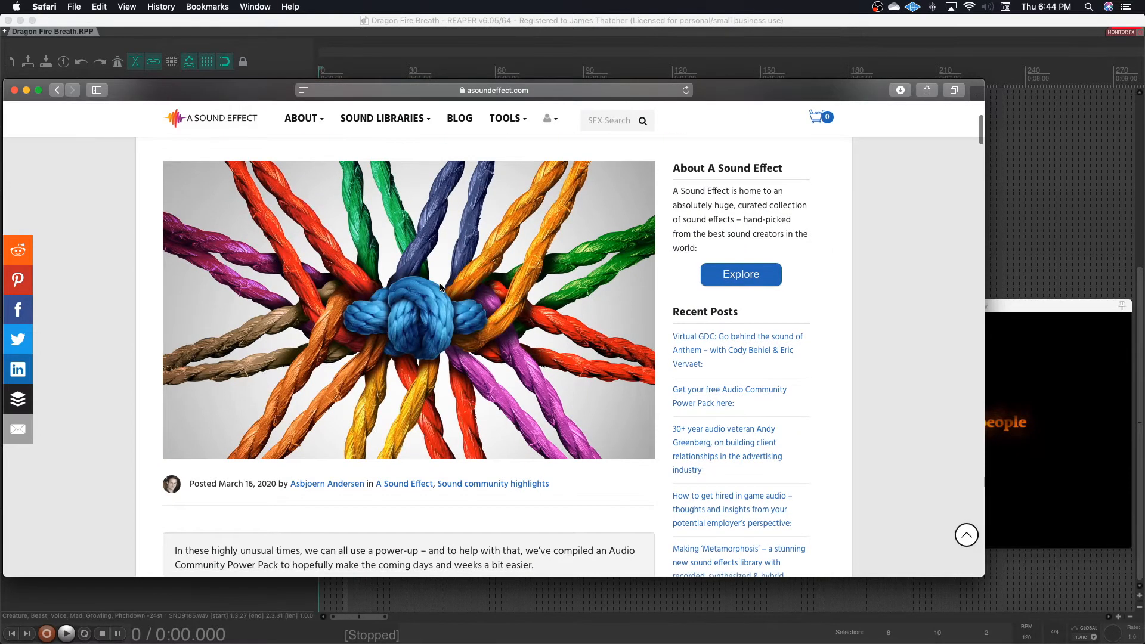
{"action": "scroll", "coordinate": [441, 287], "scroll_direction": "down", "scroll_amount": 5}
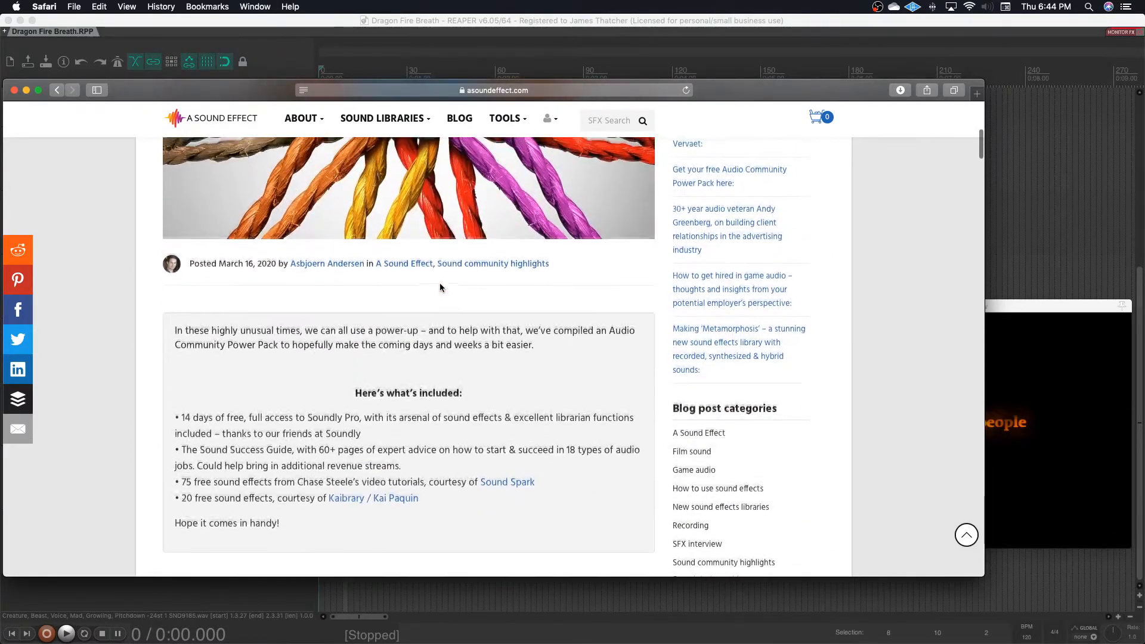
{"action": "scroll", "coordinate": [440, 287], "scroll_direction": "down", "scroll_amount": 3}
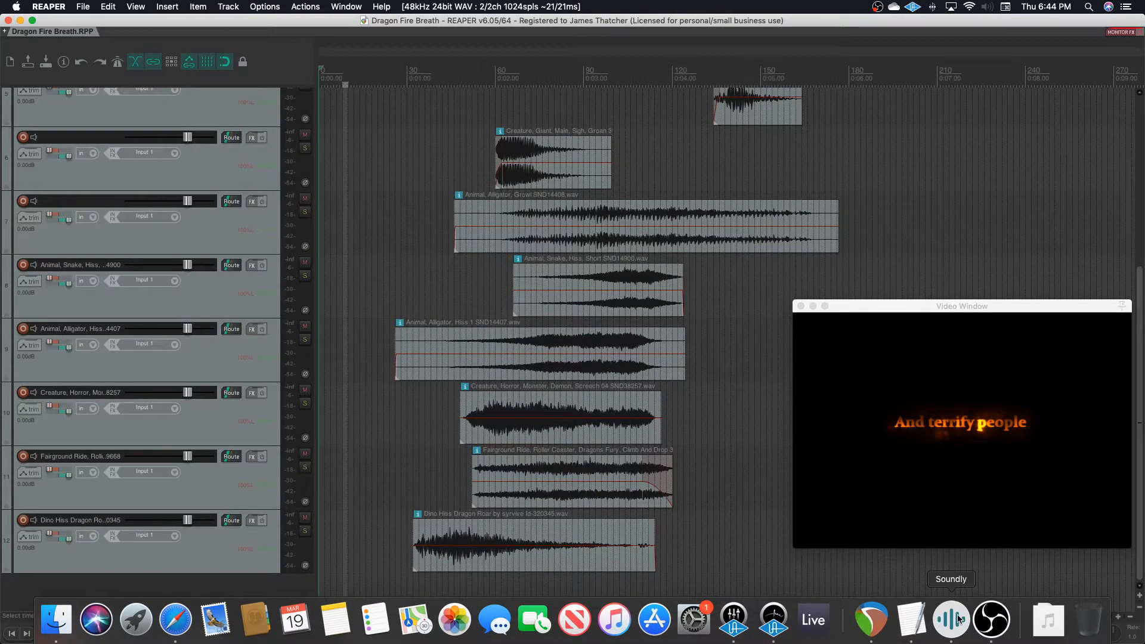
Step: Switch to Soundly and reposition its window so the settings and waveform are fully in view
{"action": "left_click", "coordinate": [955, 618]}
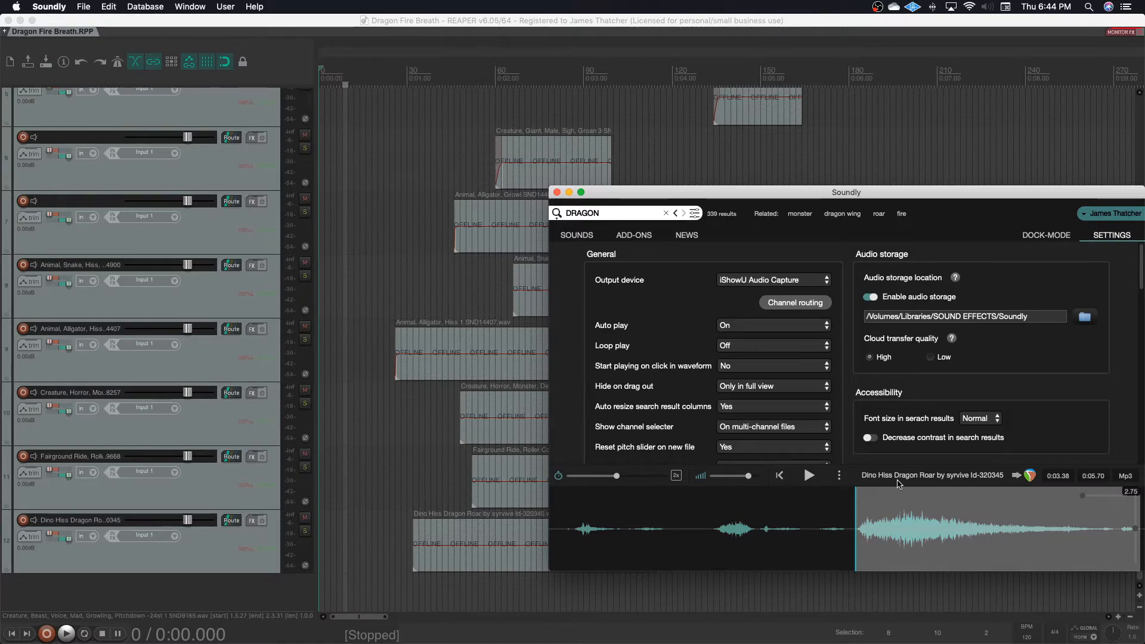
{"action": "left_click_drag", "start_coordinate": [986, 194], "coordinate": [937, 188]}
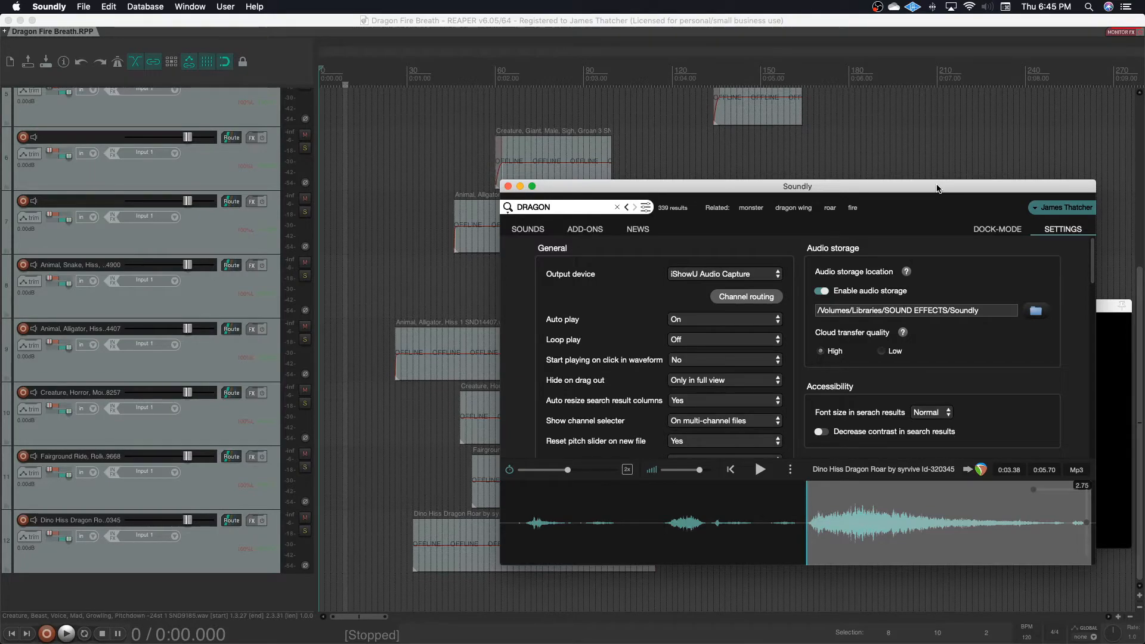
Step: Switch to REAPER, play the soloed movie480-2 track, and turn off its solo so the creature layers are active
{"action": "left_click", "coordinate": [428, 20]}
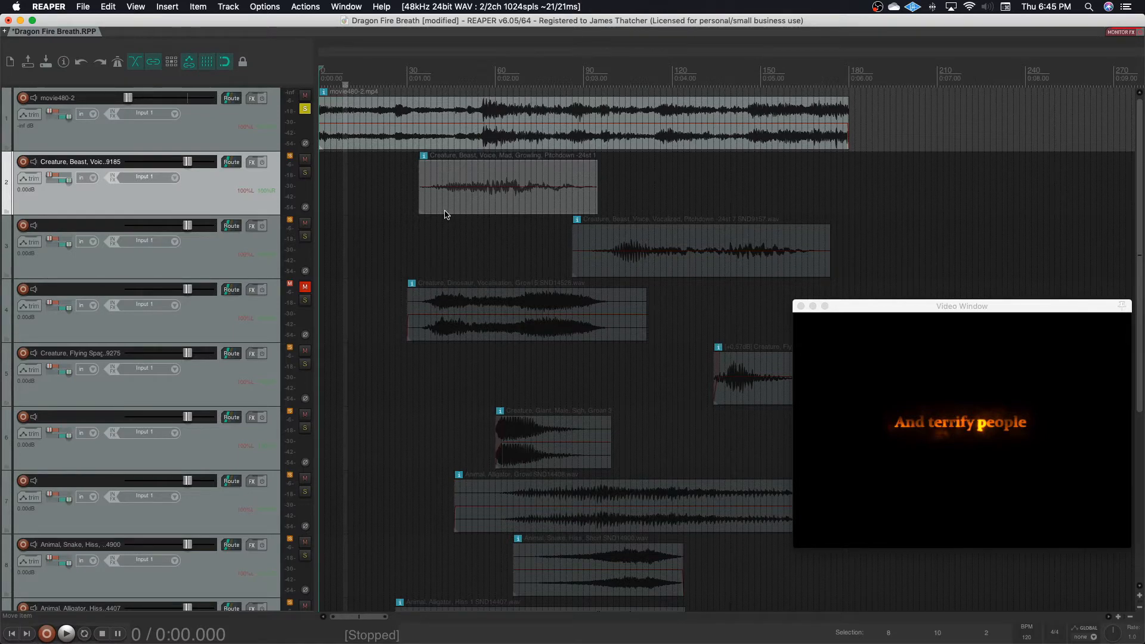
{"action": "key", "text": "space"}
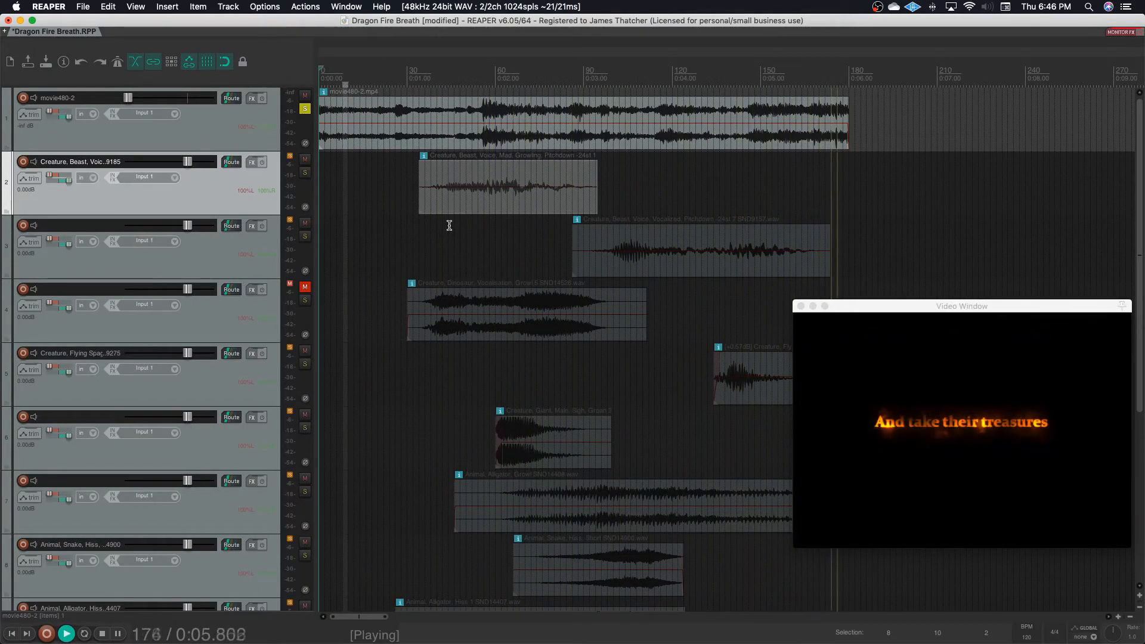
{"action": "key", "text": "space"}
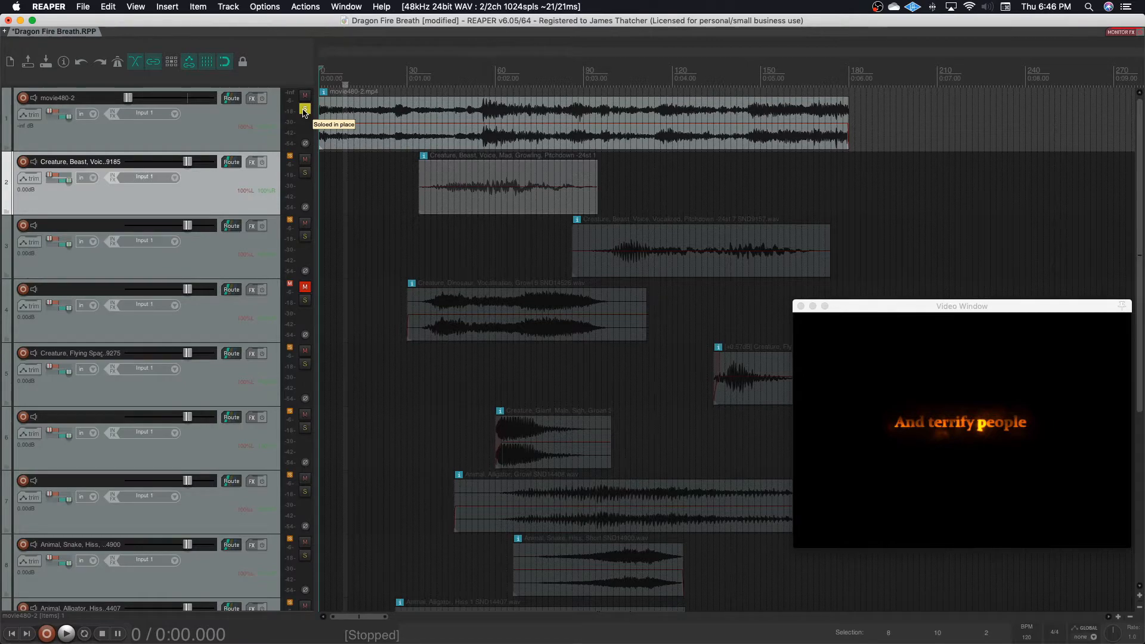
{"action": "left_click", "coordinate": [304, 110]}
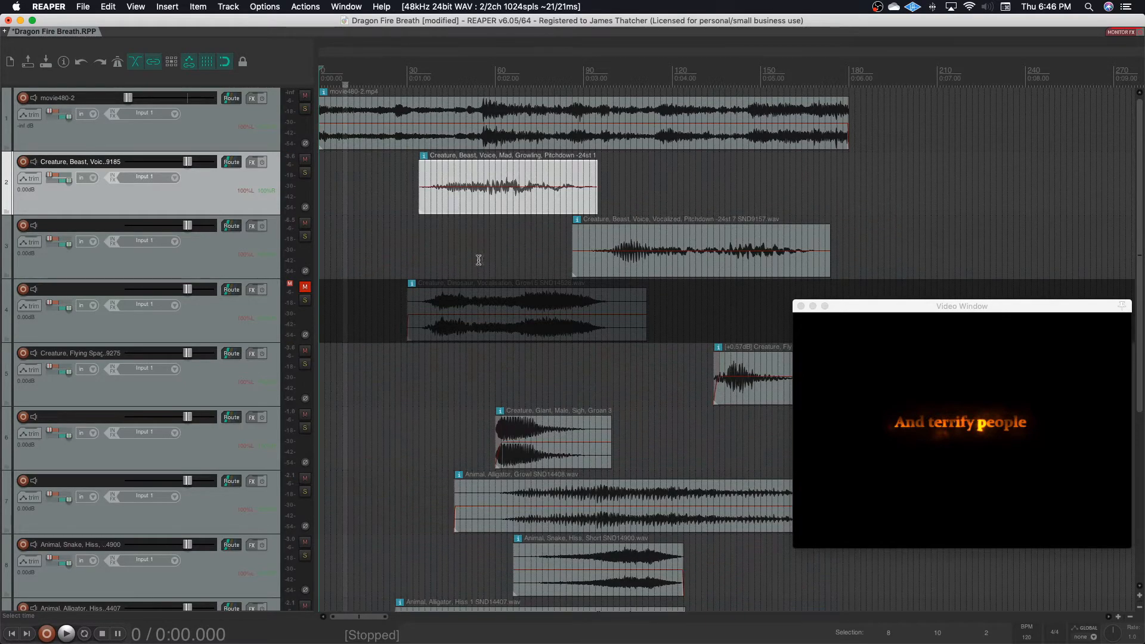
{"action": "scroll", "coordinate": [536, 266], "scroll_direction": "down", "scroll_amount": 4}
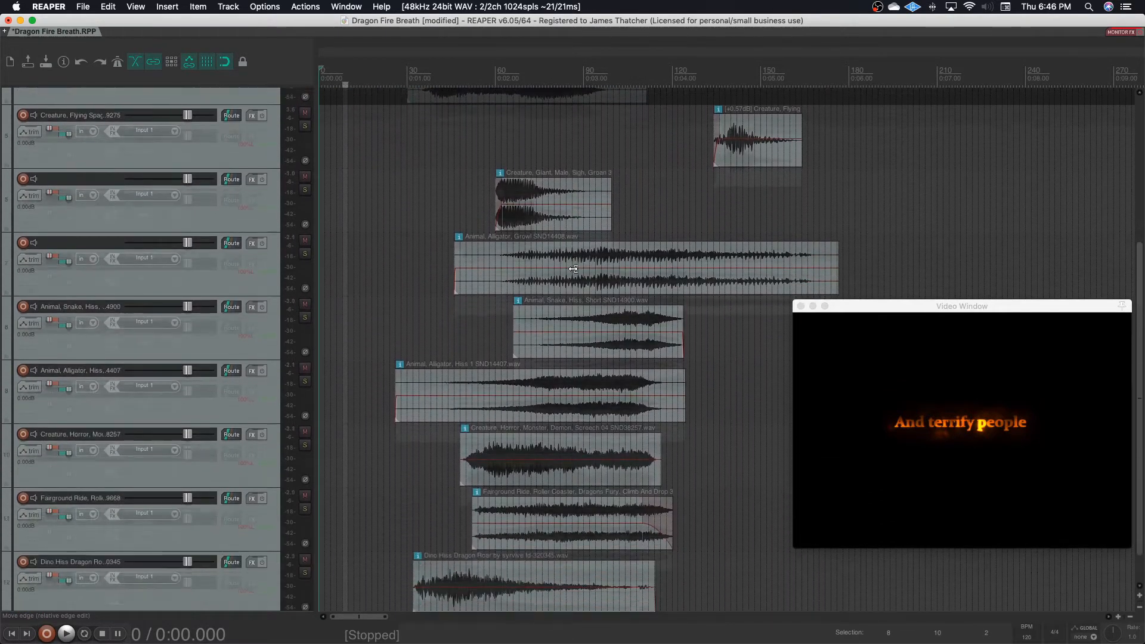
{"action": "scroll", "coordinate": [572, 269], "scroll_direction": "up", "scroll_amount": 5}
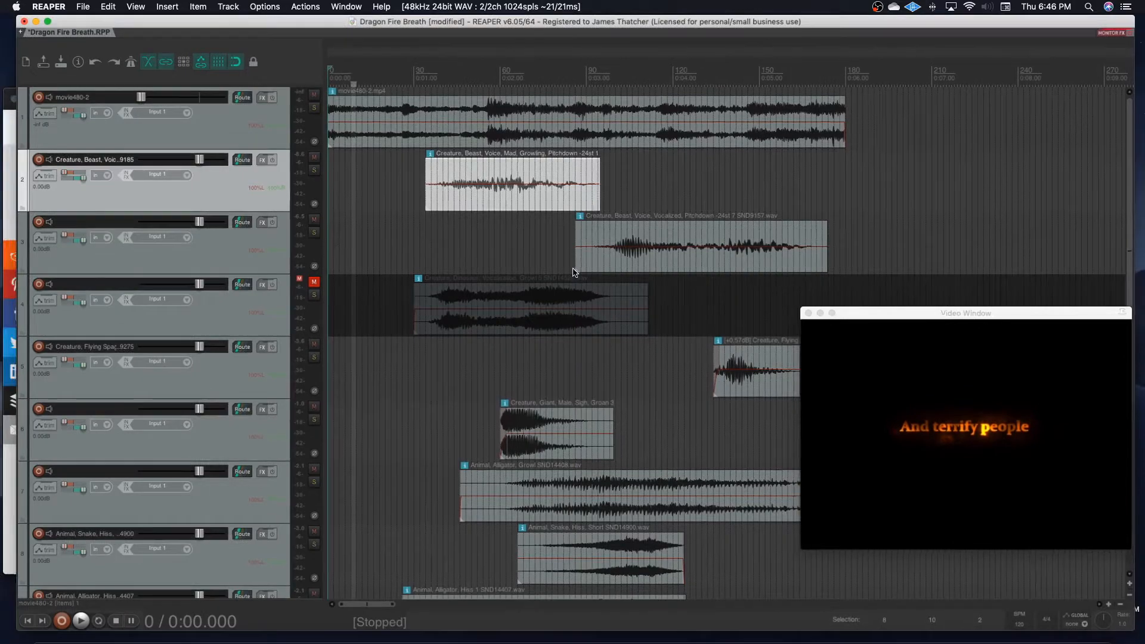
Step: Switch to Soundly, run the DRAGON search and audition the two-second Dragon Roar from Freesound CC0
{"action": "mouse_move", "coordinate": [947, 638]}
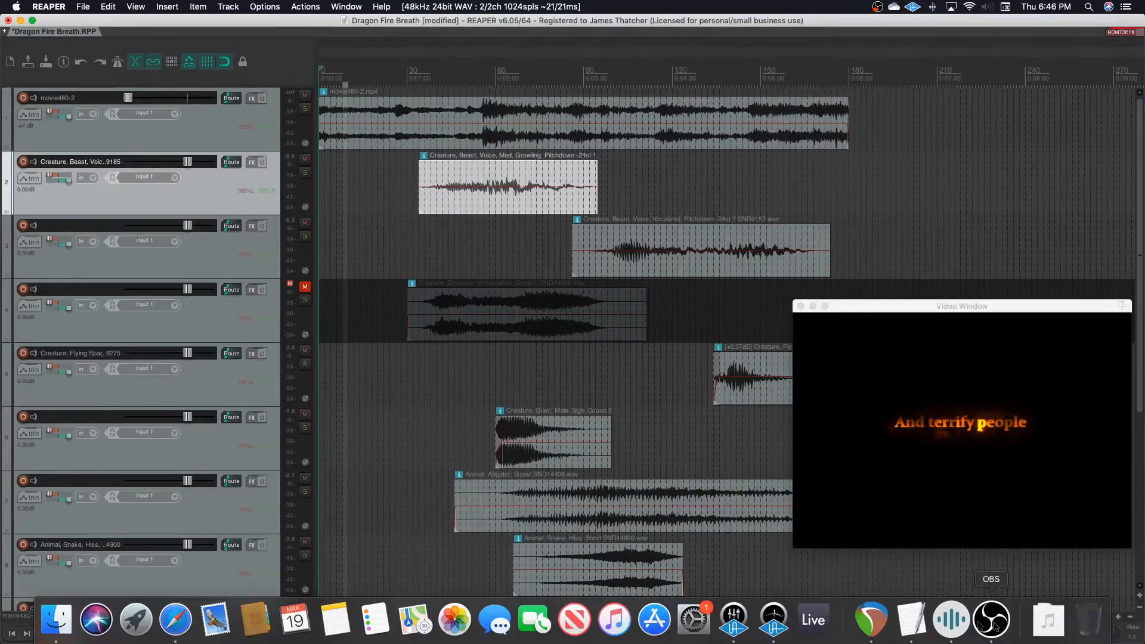
{"action": "left_click", "coordinate": [946, 625]}
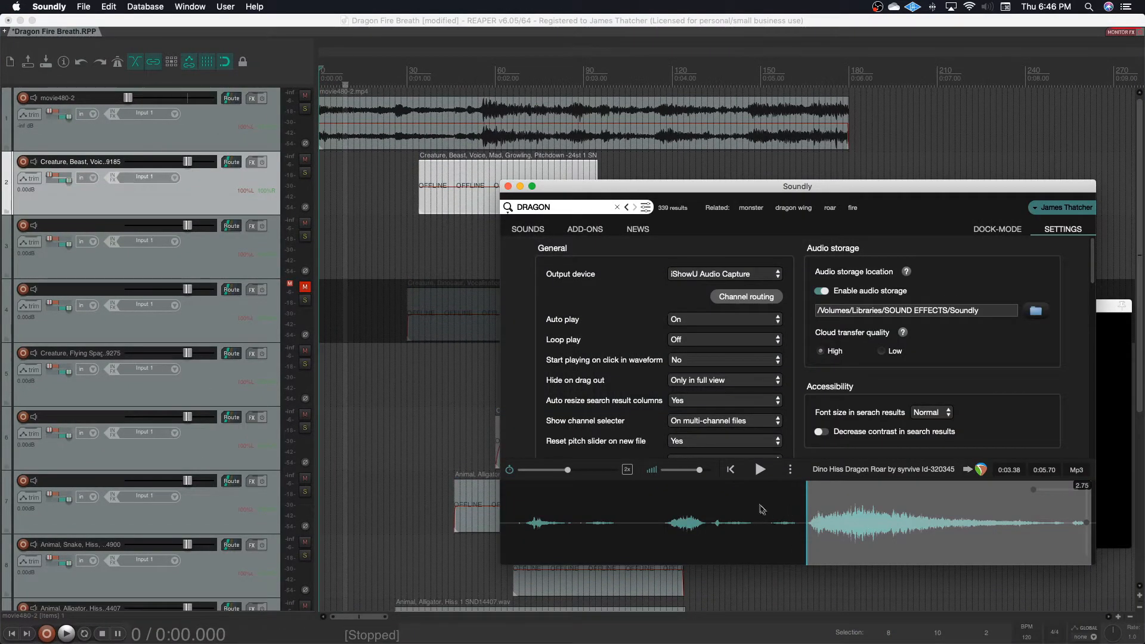
{"action": "left_click", "coordinate": [572, 207]}
{"action": "key", "text": "Return"}
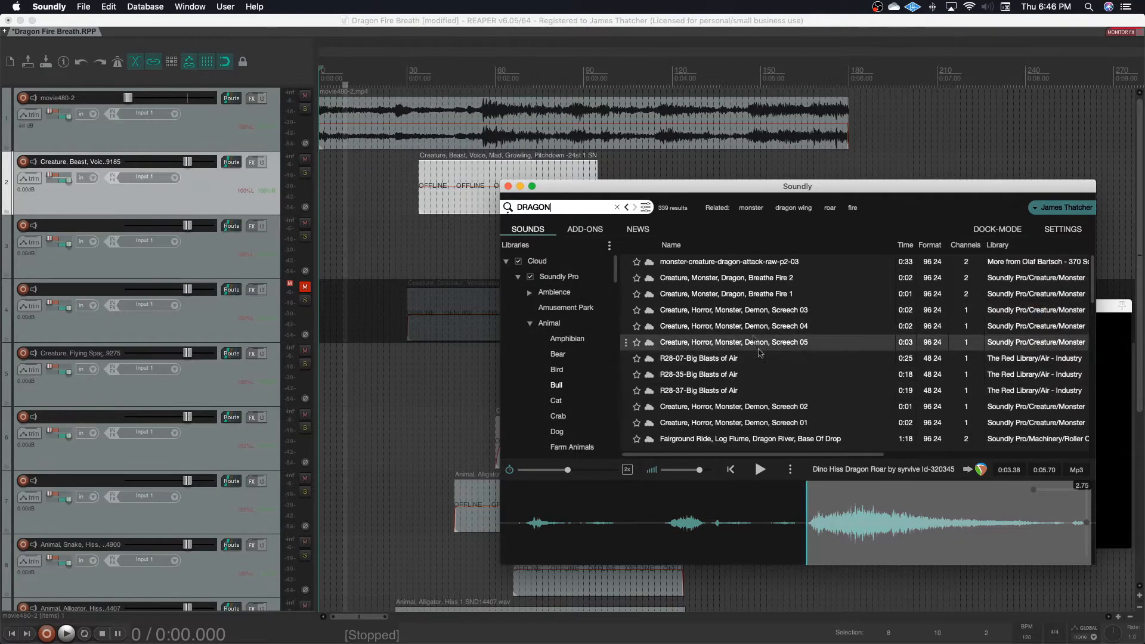
{"action": "scroll", "coordinate": [773, 373], "scroll_direction": "down", "scroll_amount": 10}
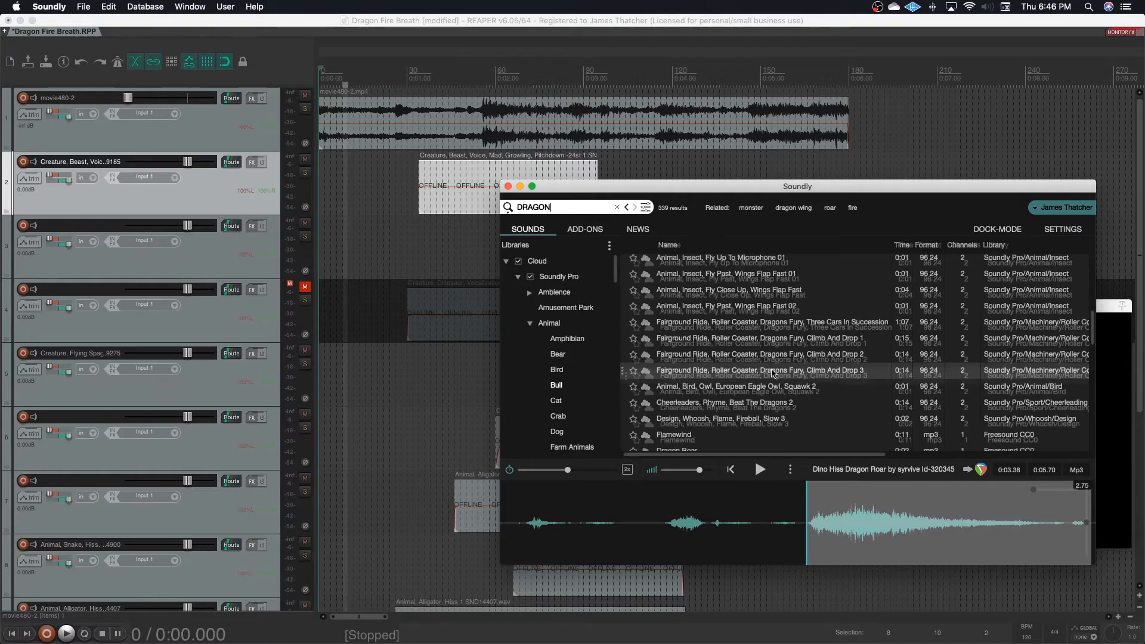
{"action": "scroll", "coordinate": [773, 373], "scroll_direction": "down", "scroll_amount": 5}
{"action": "scroll", "coordinate": [773, 373], "scroll_direction": "up", "scroll_amount": 2}
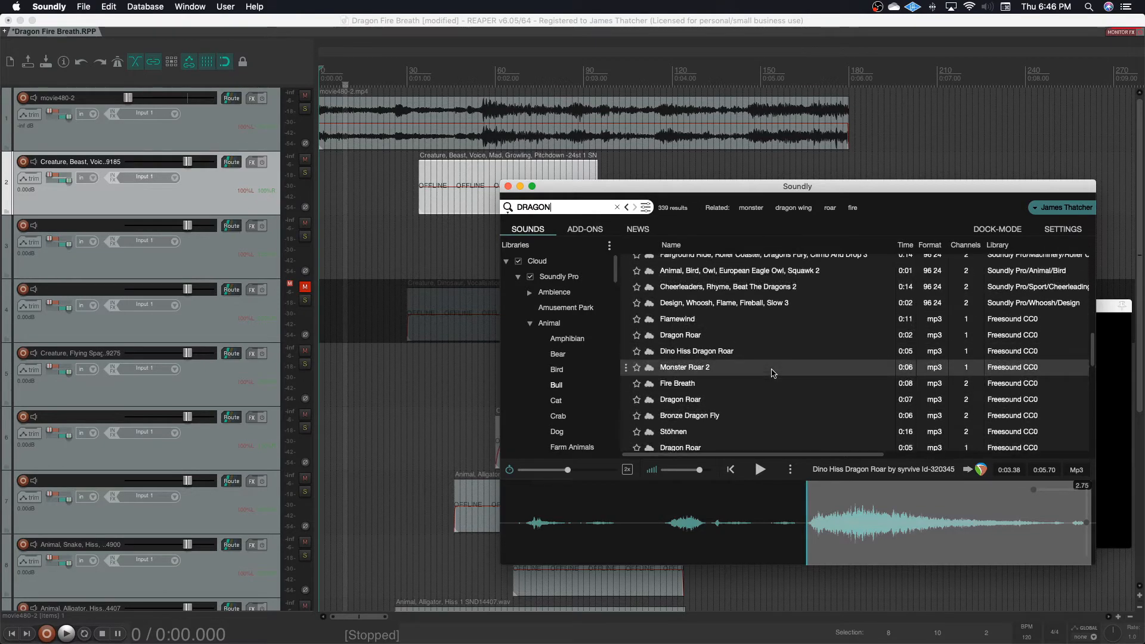
{"action": "left_click", "coordinate": [695, 342]}
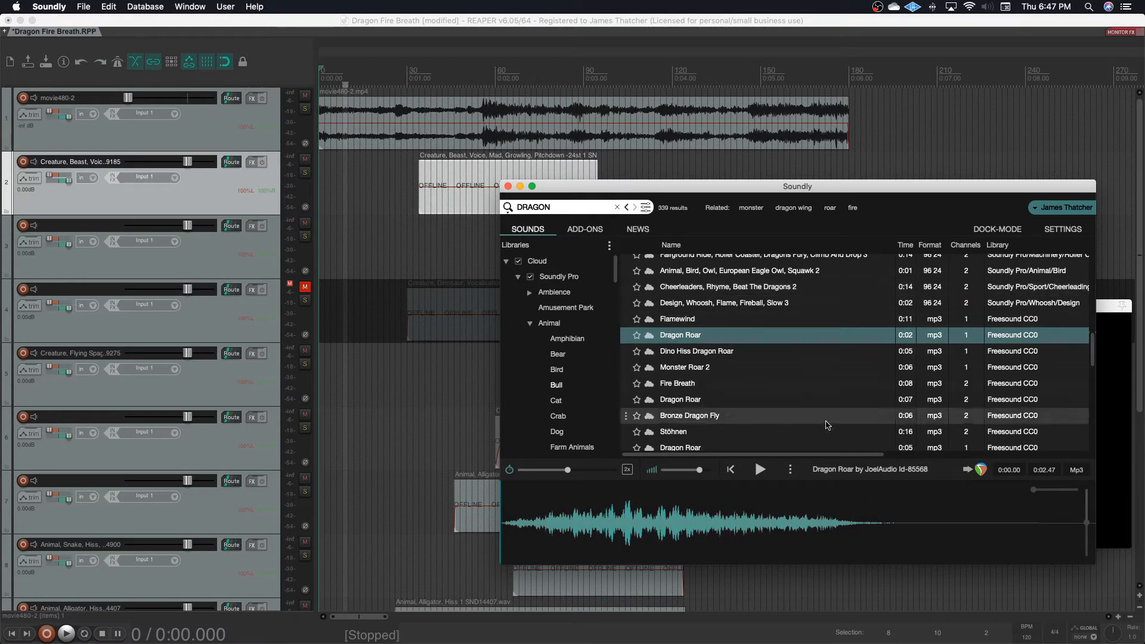
Step: Add a new track below track 12 in REAPER and spot the selected Dragon Roar from Soundly onto it
{"action": "left_click", "coordinate": [242, 554]}
{"action": "scroll", "coordinate": [242, 556], "scroll_direction": "down", "scroll_amount": 5}
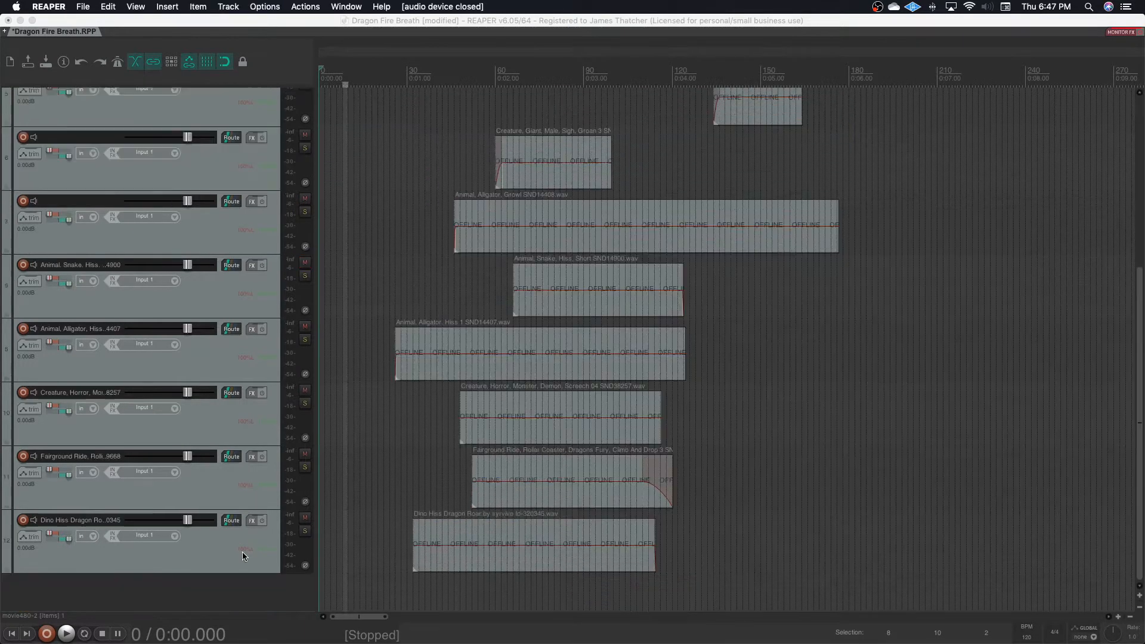
{"action": "left_click", "coordinate": [242, 555]}
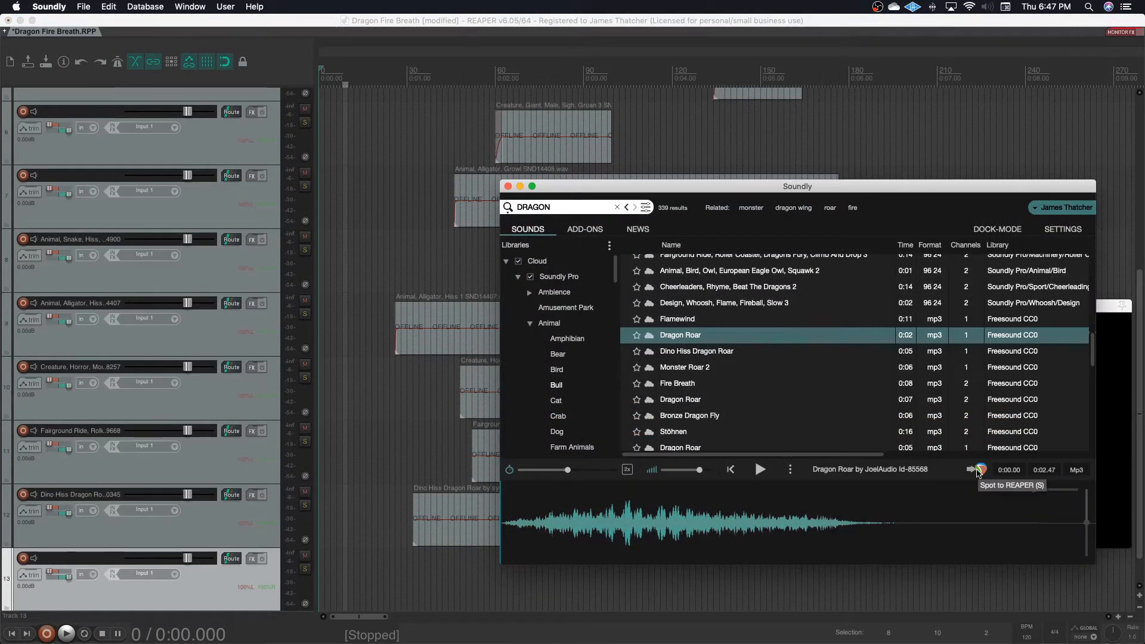
{"action": "left_click", "coordinate": [978, 472]}
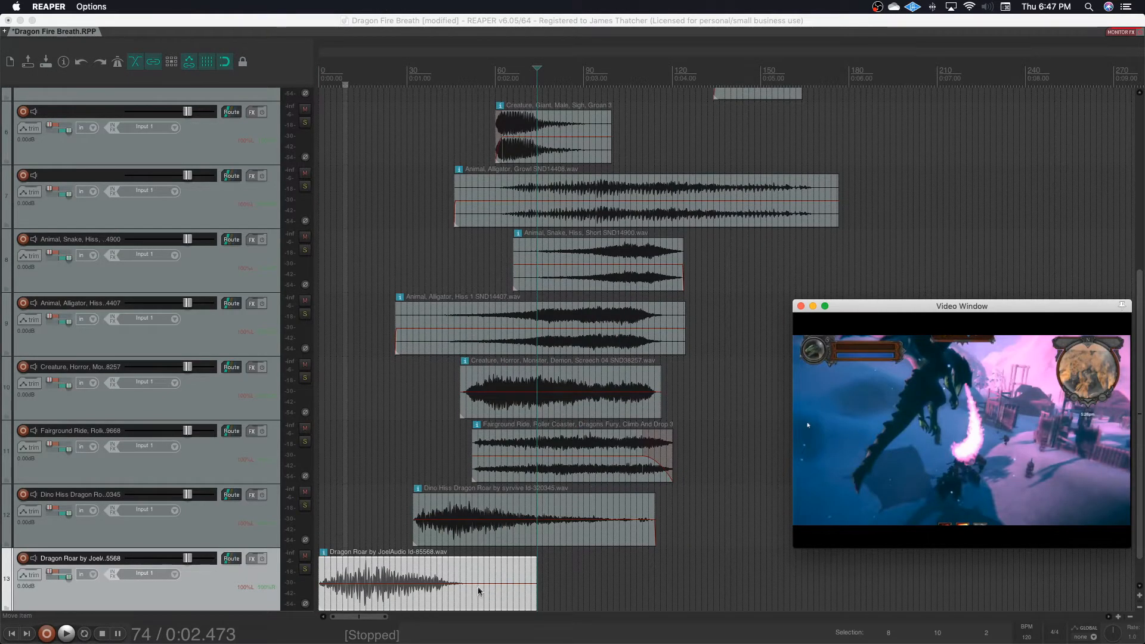
Step: Move the Dragon Roar item on track 13 to start level with the Alligator Hiss 1 item, checking it in playback from 0:00.200
{"action": "left_click_drag", "start_coordinate": [479, 590], "coordinate": [515, 590]}
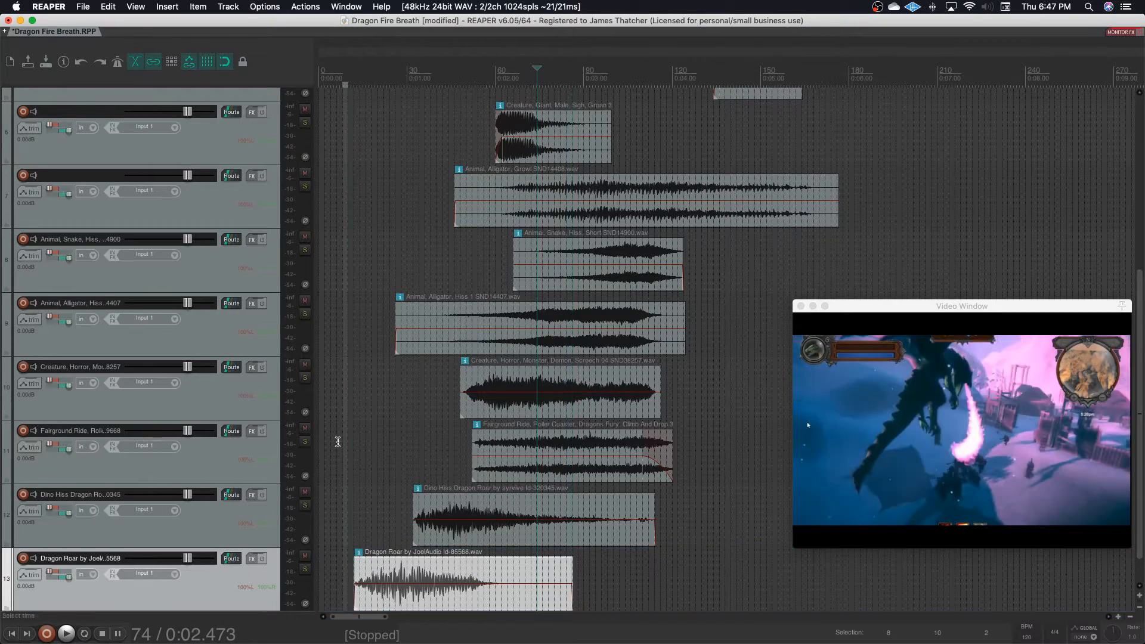
{"action": "left_click", "coordinate": [337, 441]}
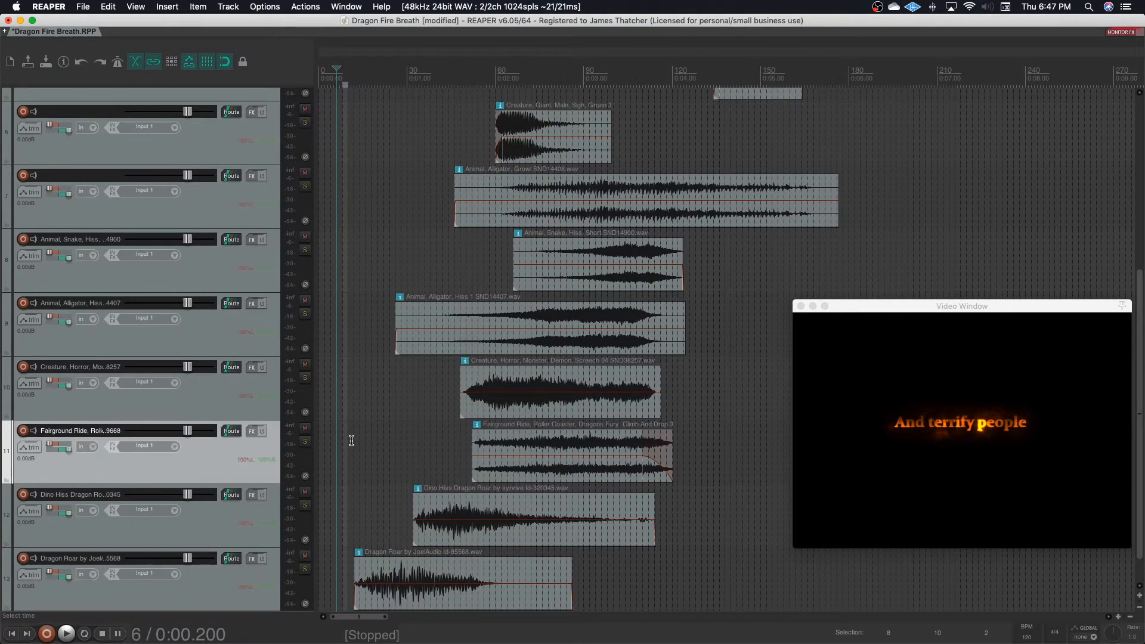
{"action": "key", "text": "space"}
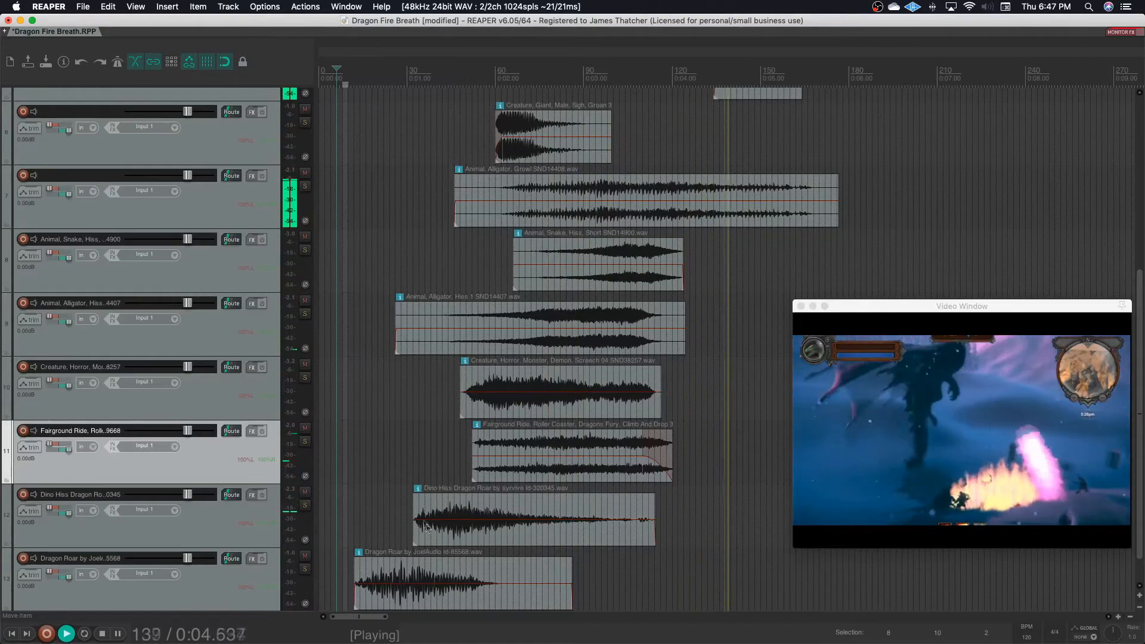
{"action": "key", "text": "space"}
{"action": "left_click_drag", "start_coordinate": [460, 590], "coordinate": [500, 591]}
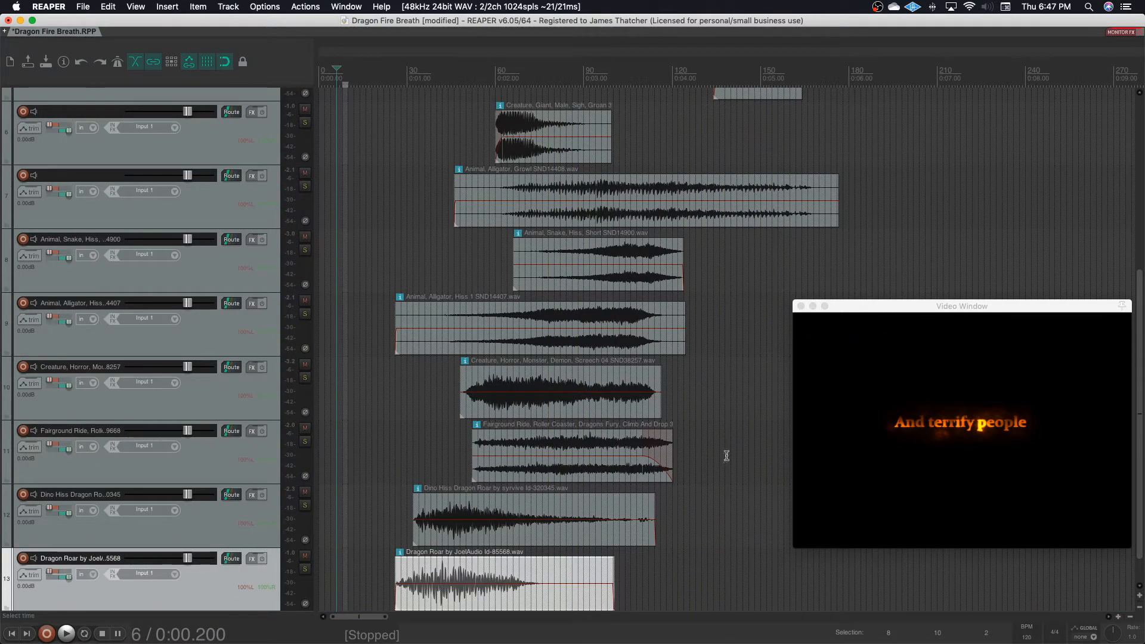
Step: Play back the layered creature sounds against the dragon video to judge the mix
{"action": "left_click", "coordinate": [639, 137]}
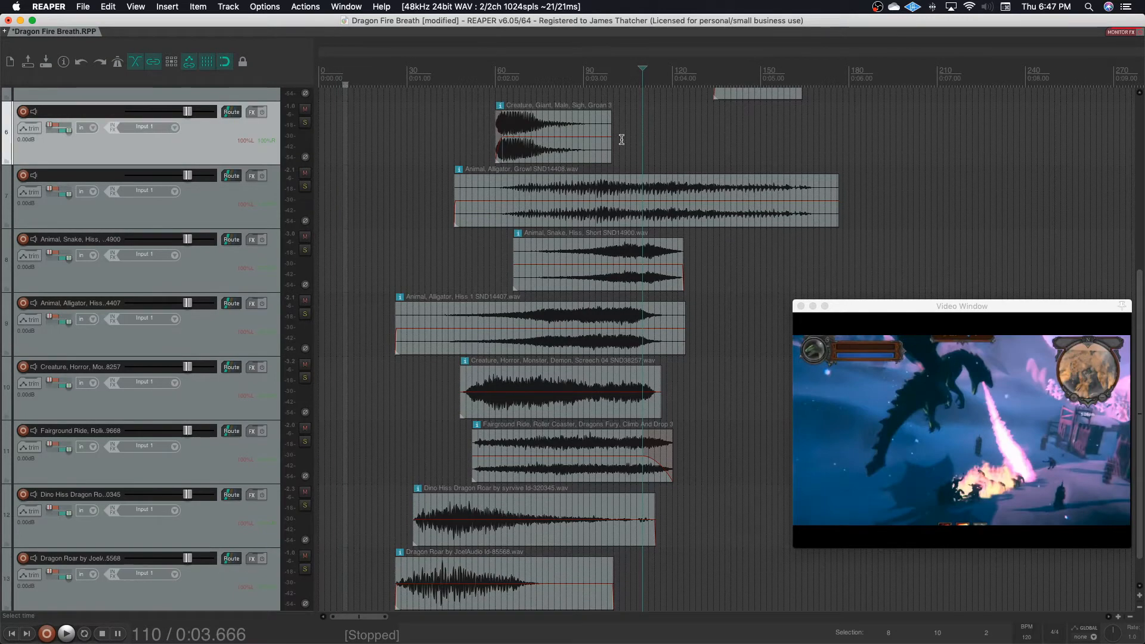
{"action": "key", "text": "space"}
{"action": "key", "text": "space"}
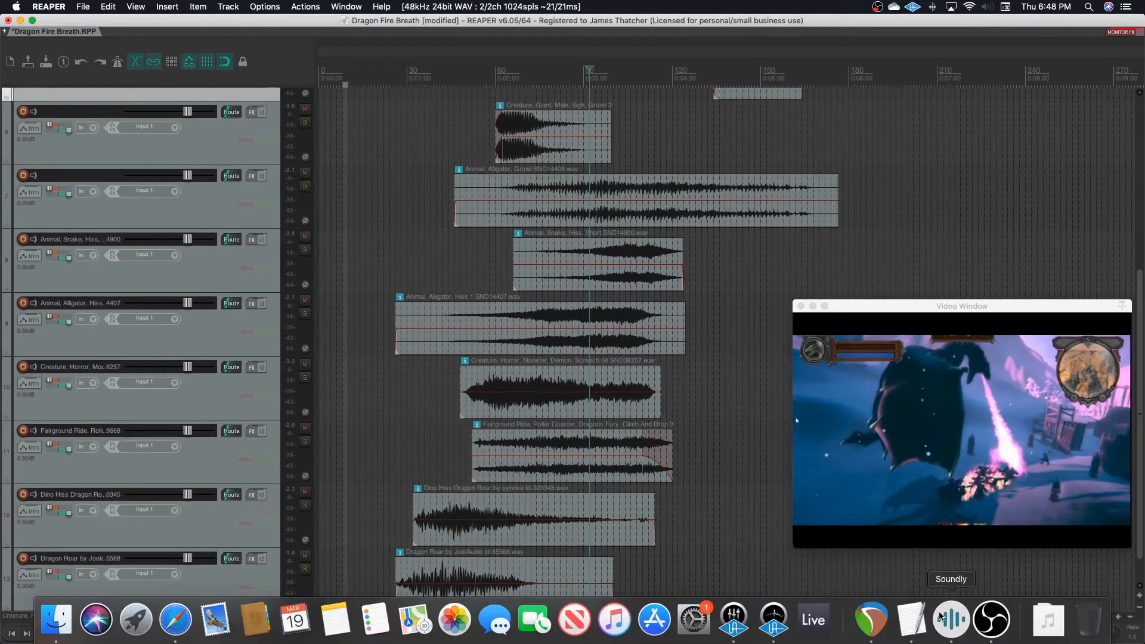
Step: Switch to Soundly and audition the five-second Dragon Roar and the 18-second Dragonroar
{"action": "left_click", "coordinate": [949, 618]}
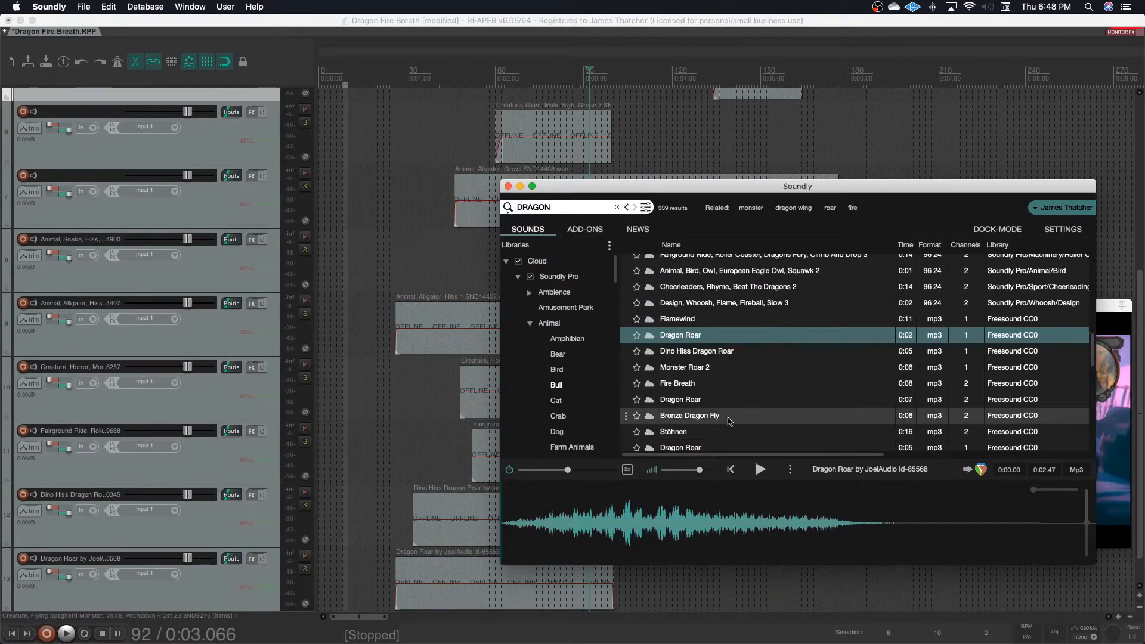
{"action": "left_click", "coordinate": [745, 448]}
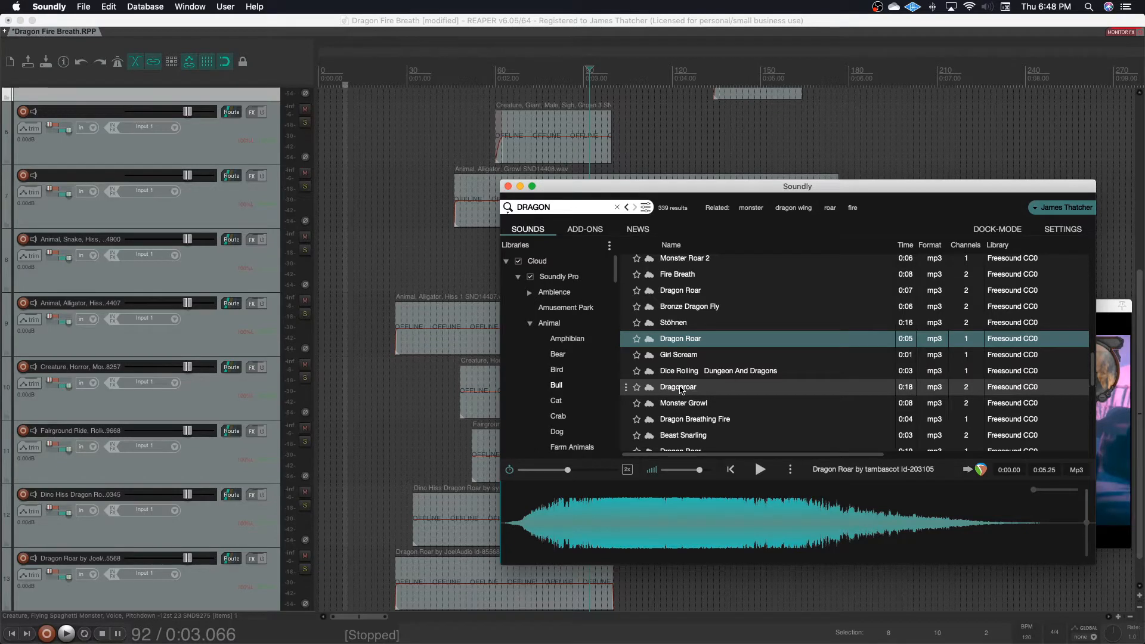
{"action": "left_click", "coordinate": [680, 389]}
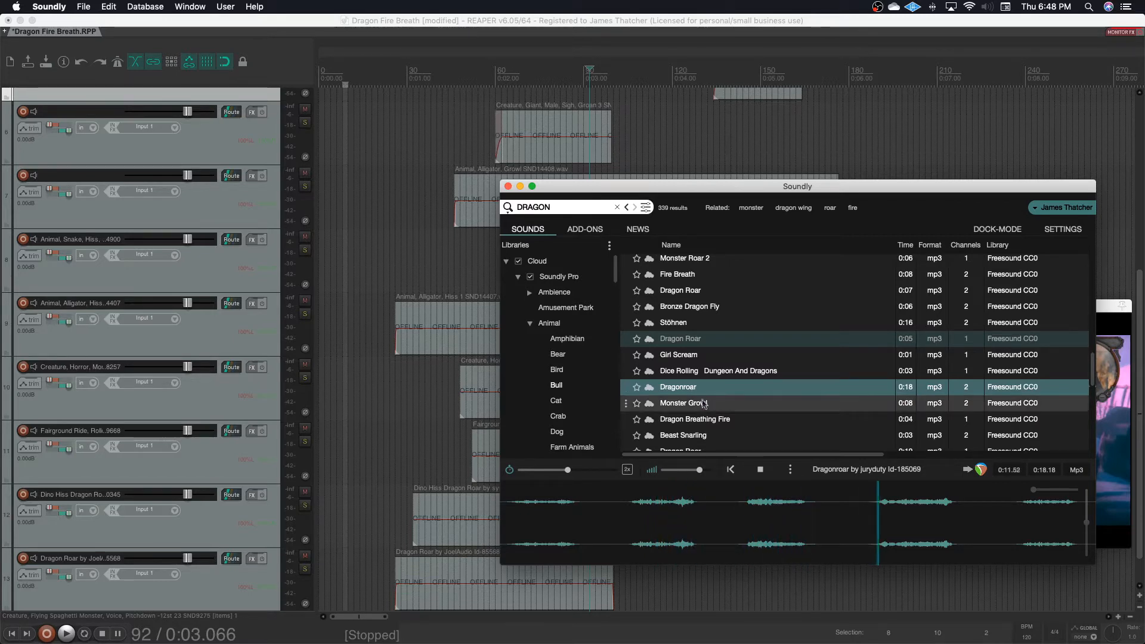
Step: Audition Dragon Breathing Fire and place it on a new track 14 in REAPER, starting at about 1.7 seconds
{"action": "left_click", "coordinate": [708, 420]}
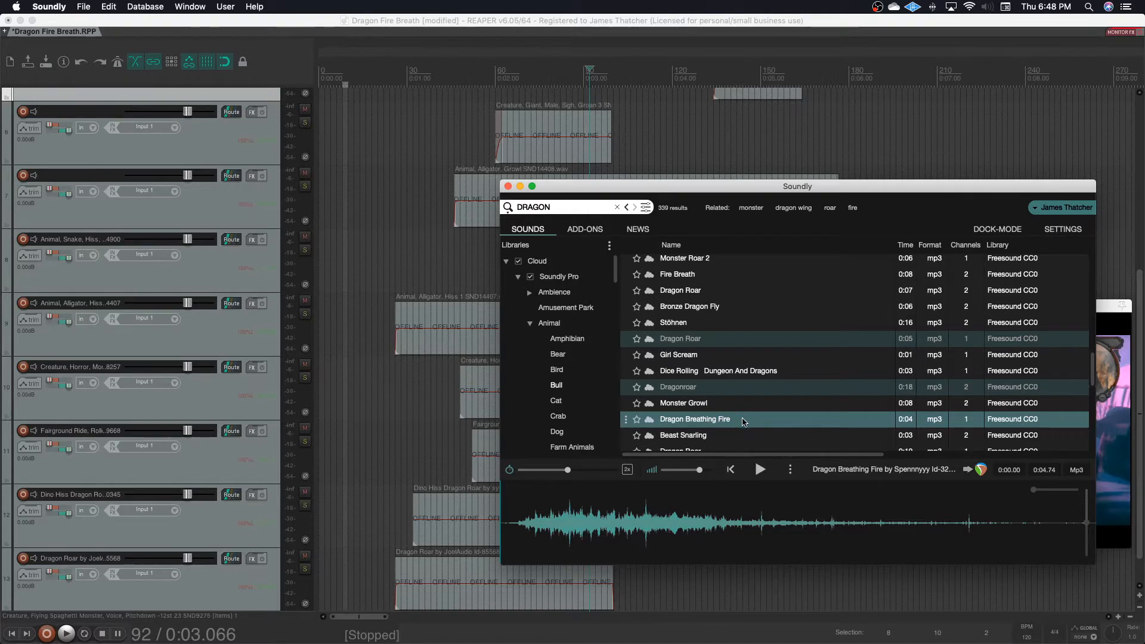
{"action": "left_click", "coordinate": [633, 589]}
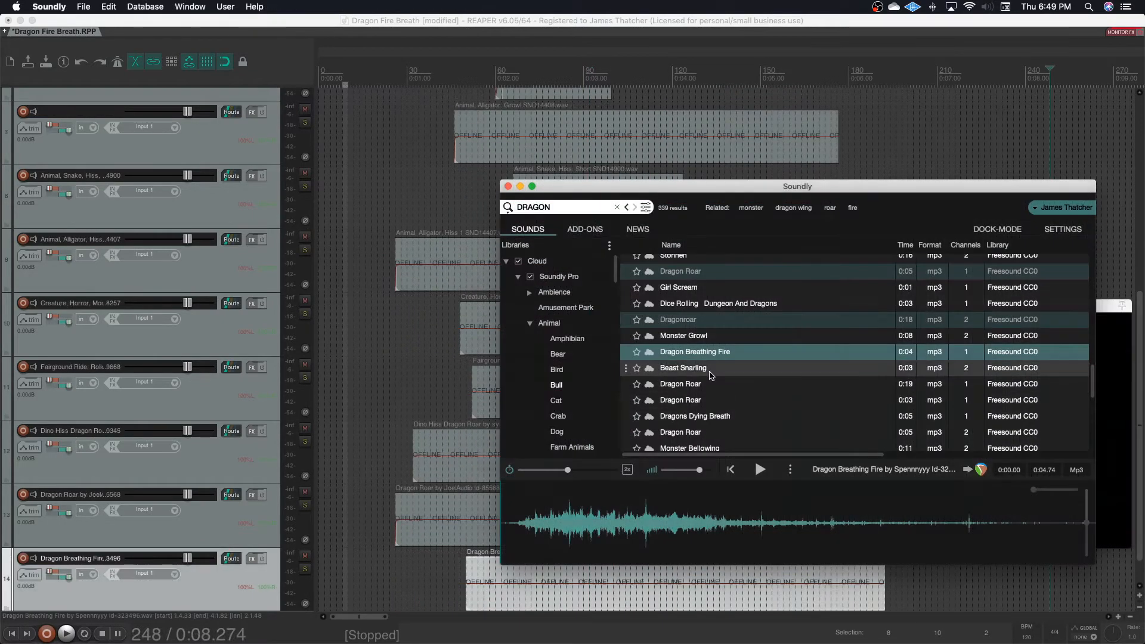
Step: Audition the 19-second Dragon Roar in Soundly, including its second roar
{"action": "left_click", "coordinate": [701, 383]}
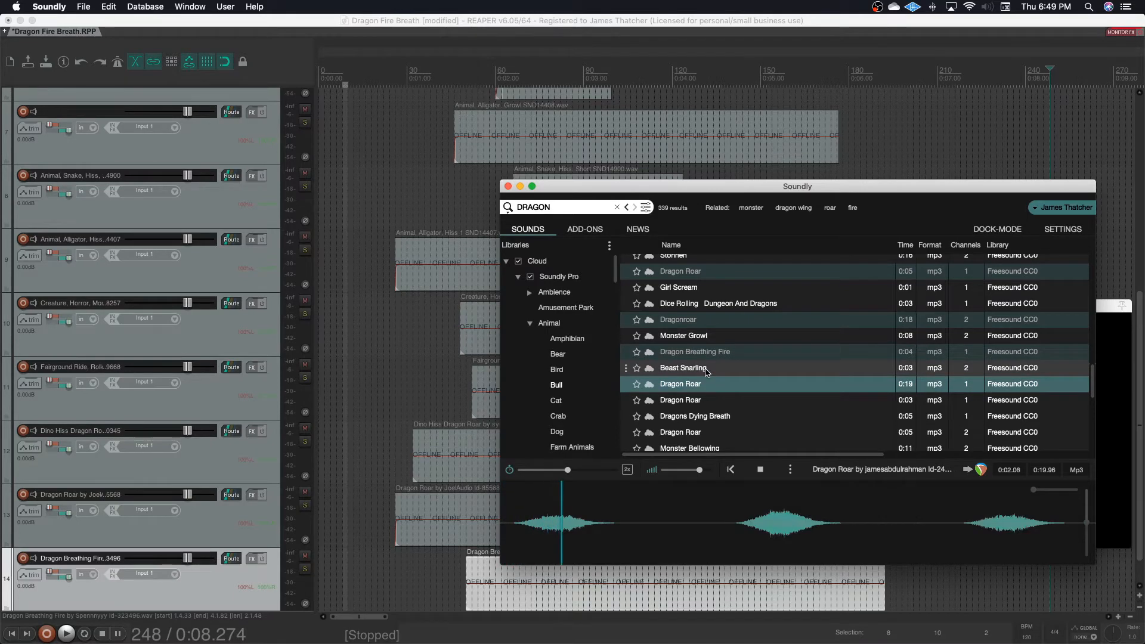
{"action": "left_click", "coordinate": [743, 508]}
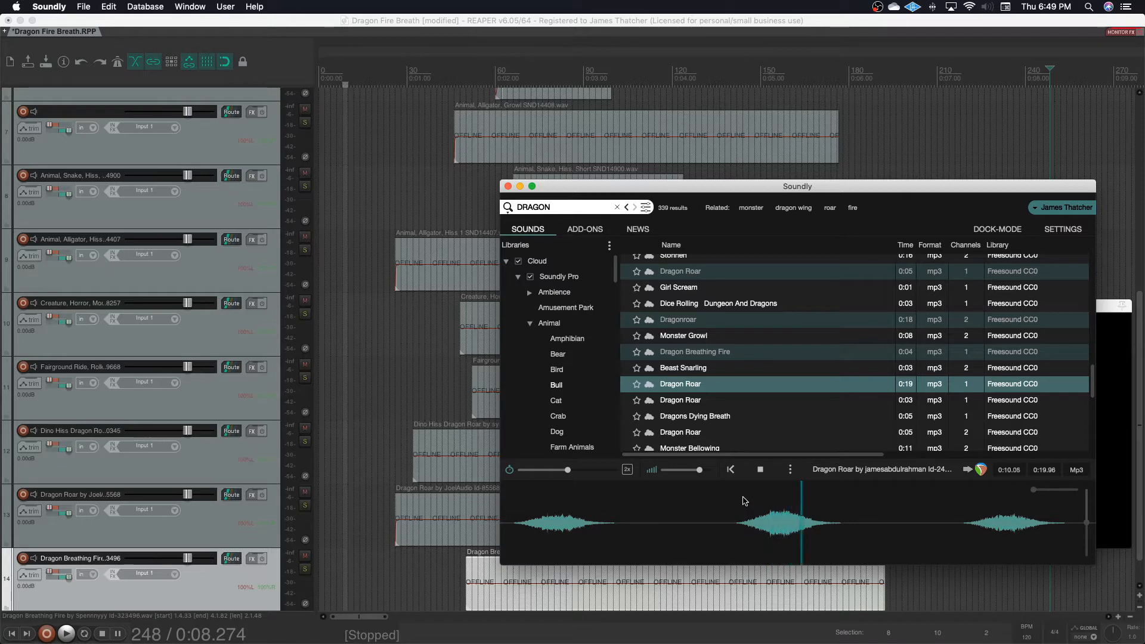
Step: Audition Dragons Dying Breath and the five-second stereo Dragon Roar in Soundly
{"action": "left_click", "coordinate": [695, 415]}
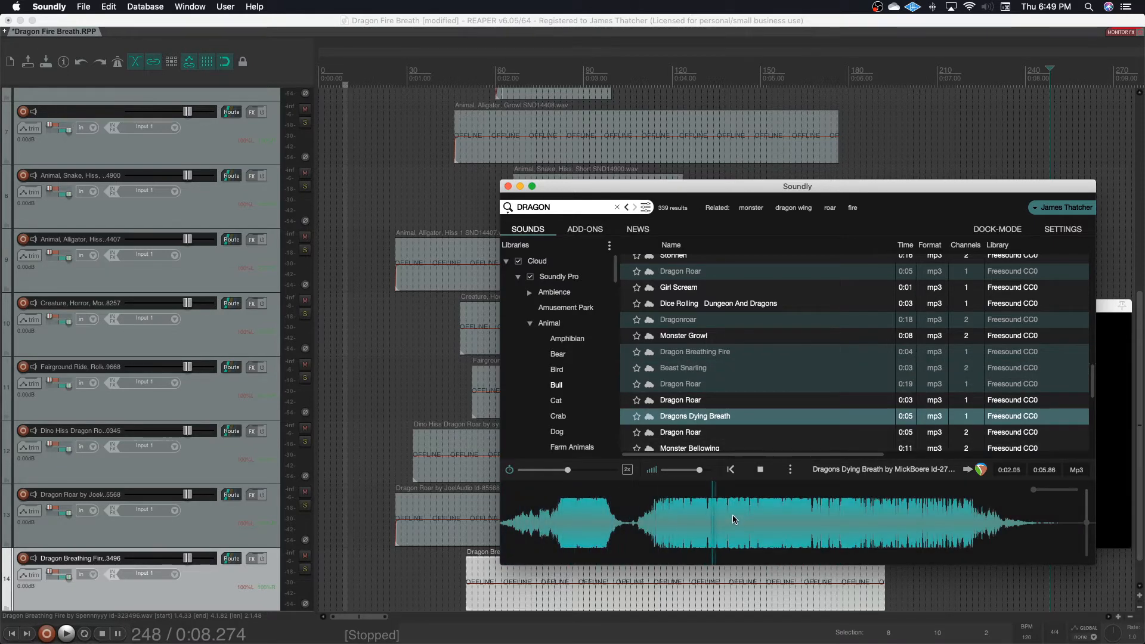
{"action": "left_click", "coordinate": [686, 434]}
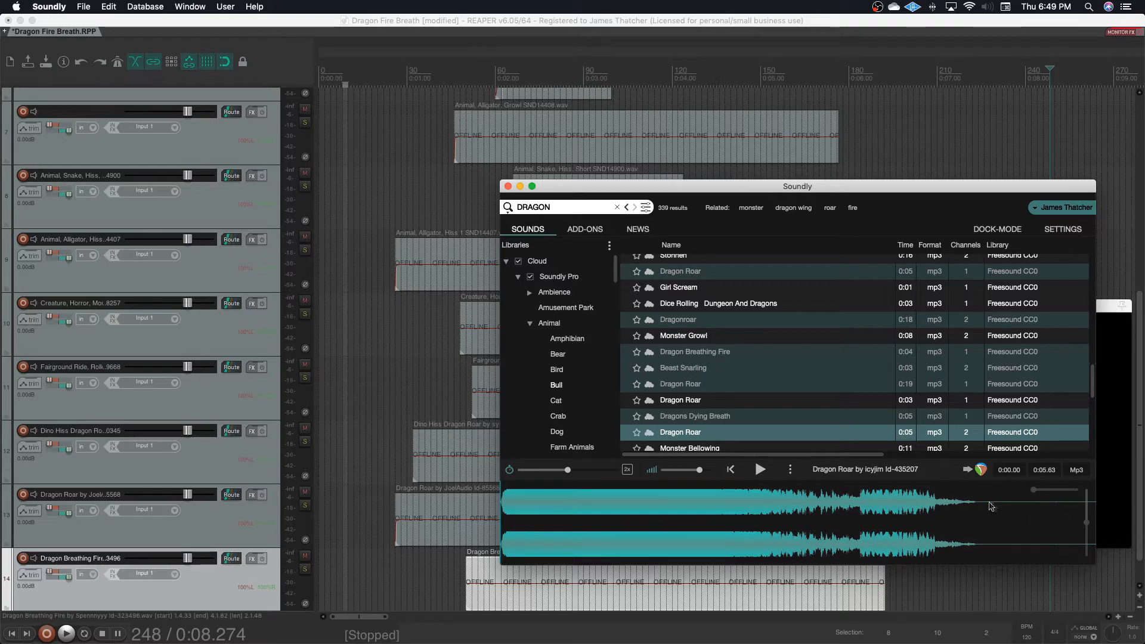
Step: Place the first 4.56 seconds of the stereo Dragon Roar on a new track 15 in REAPER at about 0.9 seconds, with item volume -5.63 dB
{"action": "left_click_drag", "start_coordinate": [983, 506], "coordinate": [471, 510]}
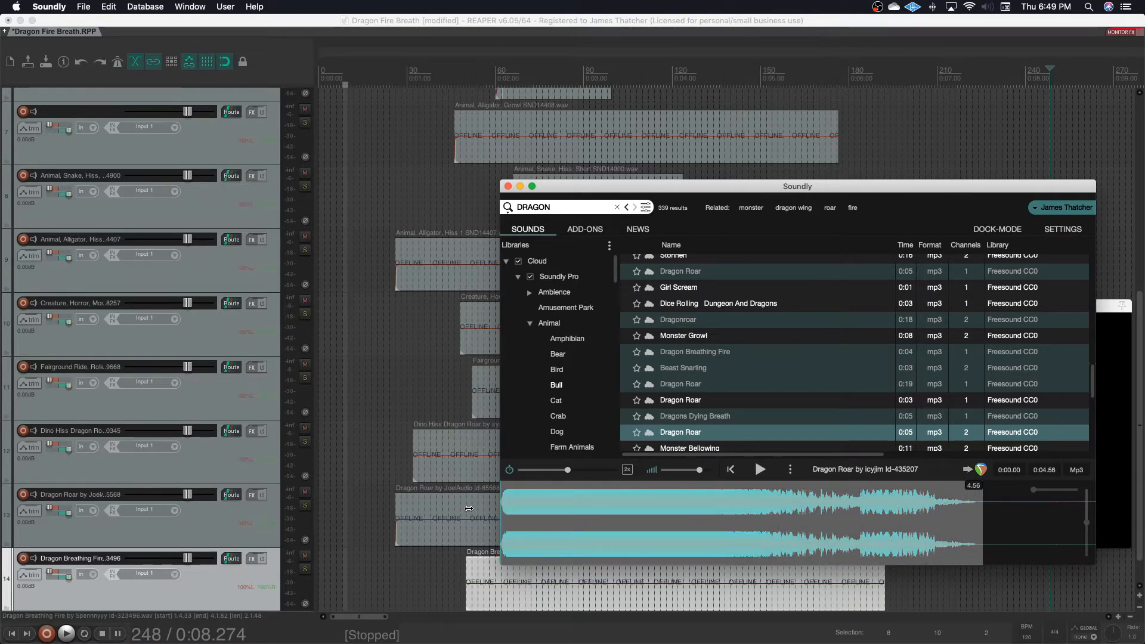
{"action": "left_click_drag", "start_coordinate": [606, 502], "coordinate": [678, 503]}
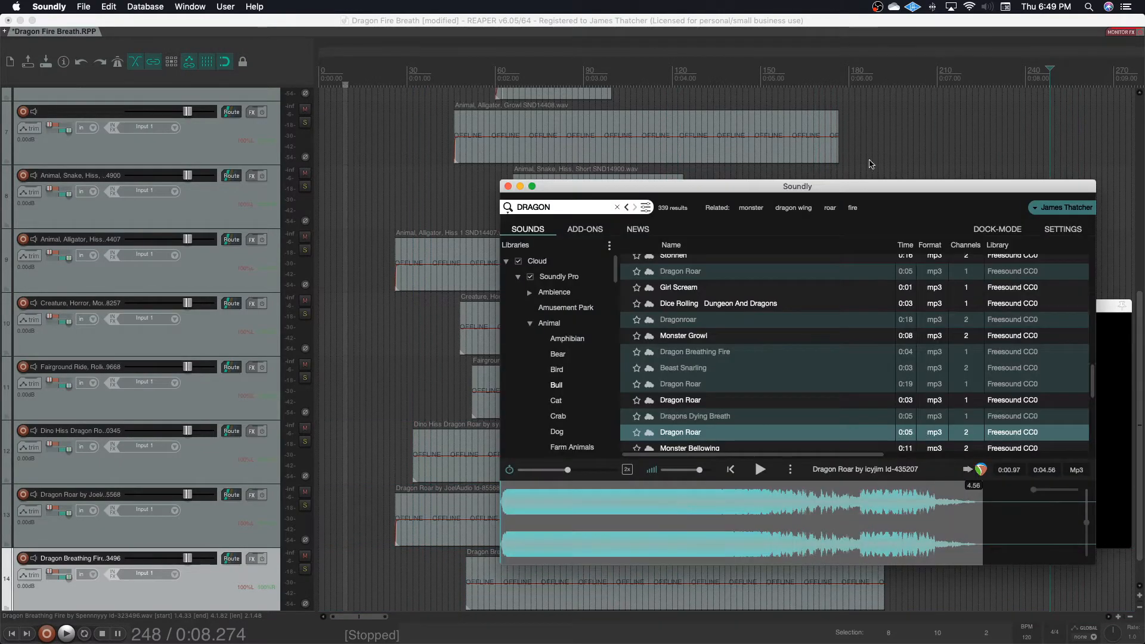
{"action": "left_click", "coordinate": [876, 167]}
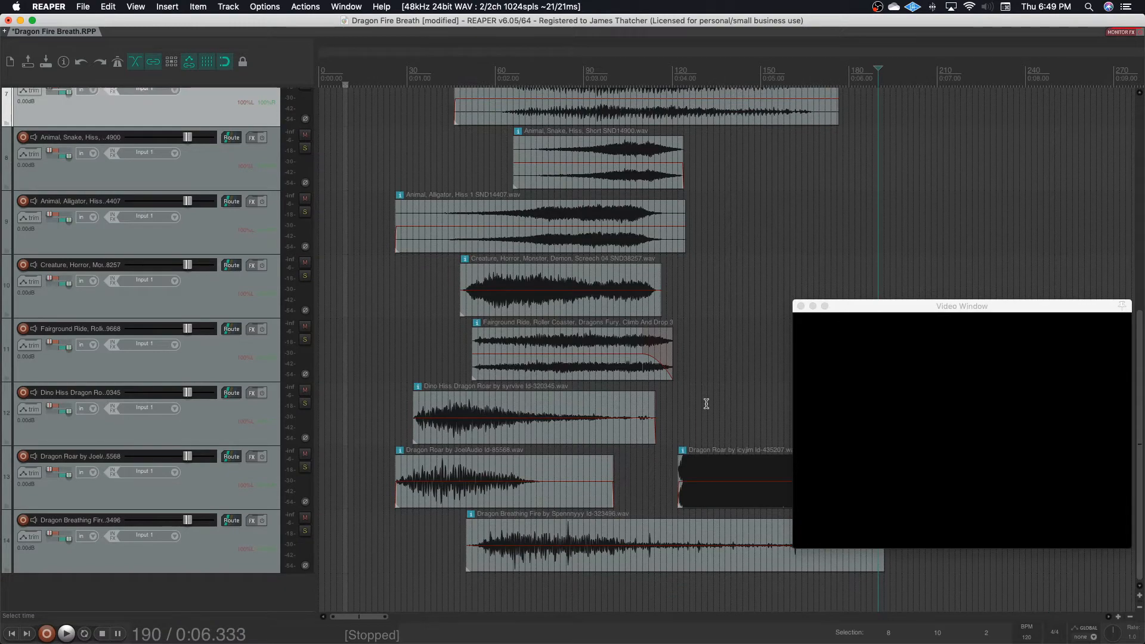
{"action": "left_click_drag", "start_coordinate": [728, 490], "coordinate": [459, 559]}
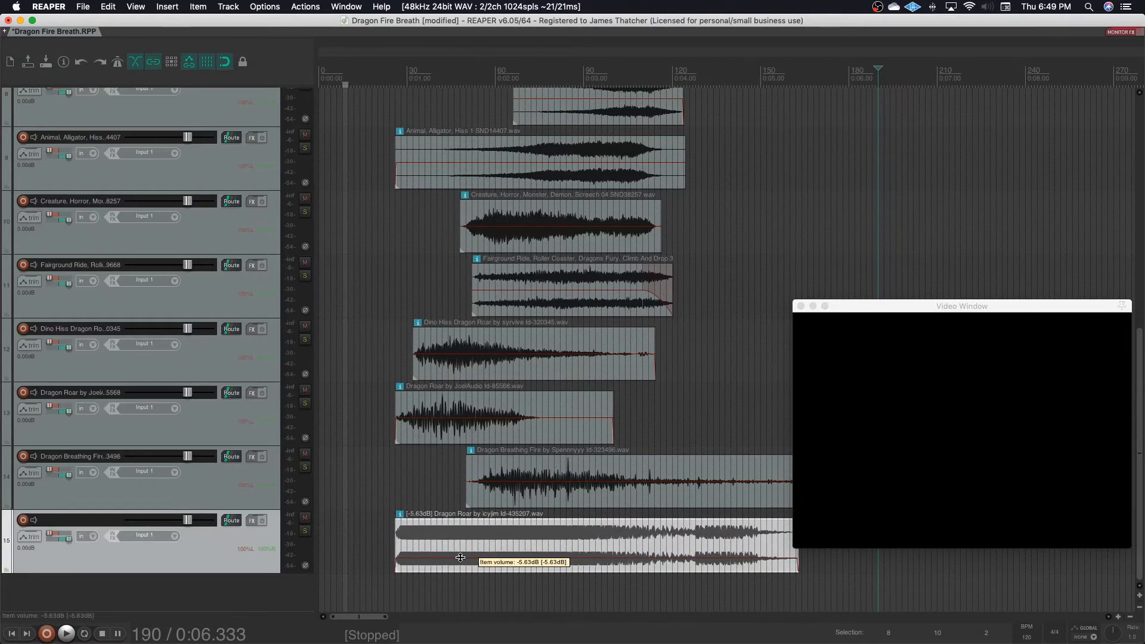
Step: Play back the mix with the new track 15 roar from the start against the dragon video
{"action": "left_click", "coordinate": [347, 530]}
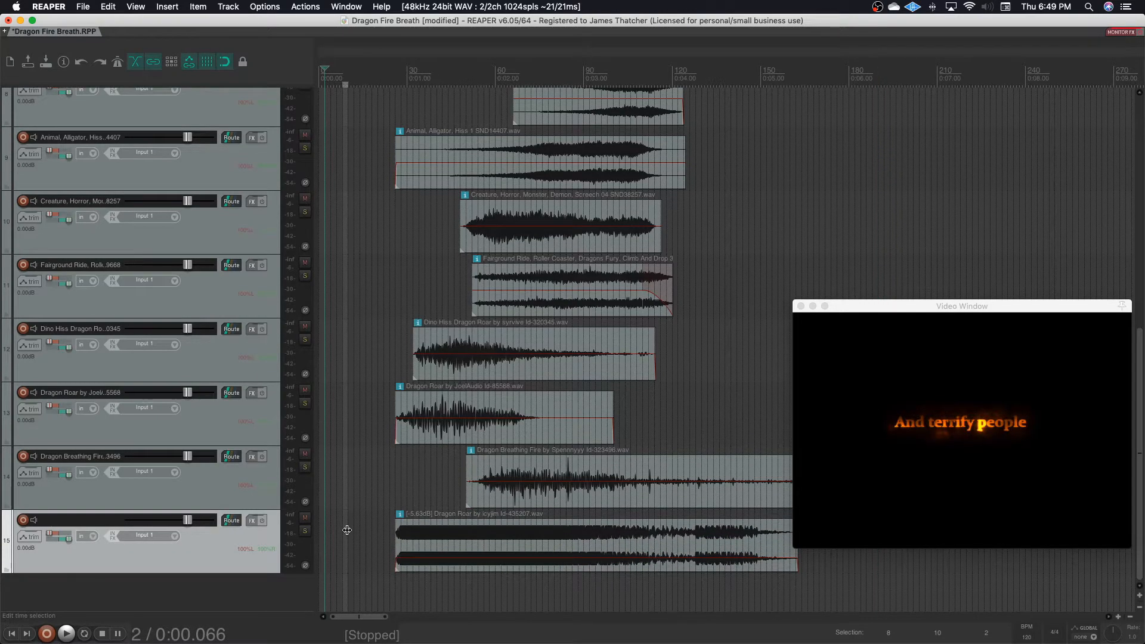
{"action": "key", "text": "space"}
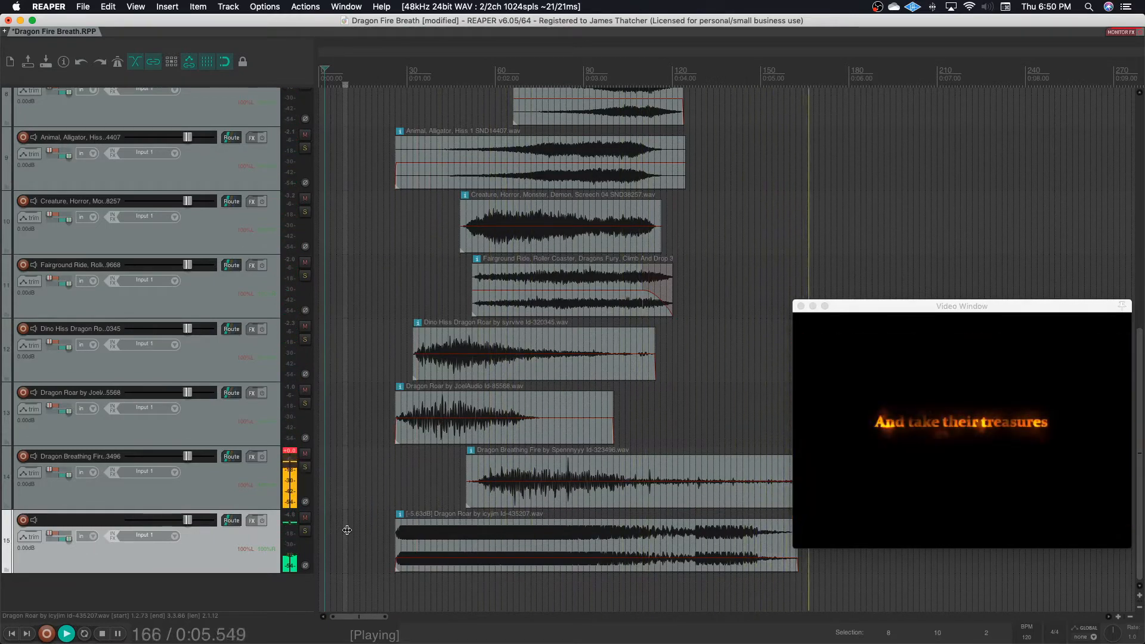
{"action": "key", "text": "space"}
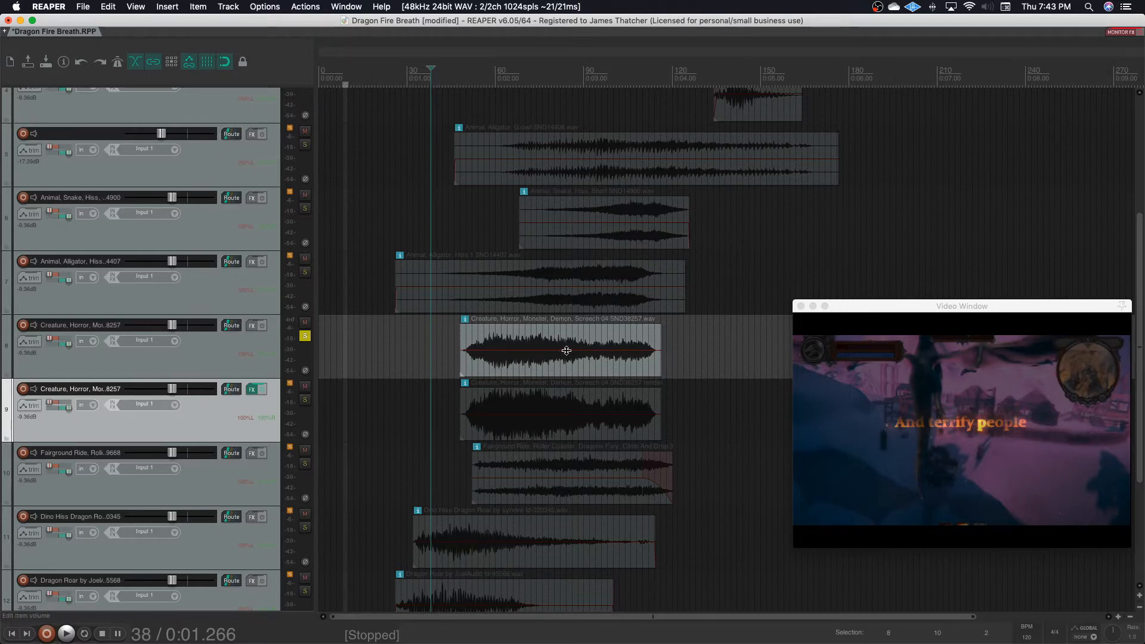
Step: Audition the original demon screech alone on the soloed track 8
{"action": "key", "text": "space"}
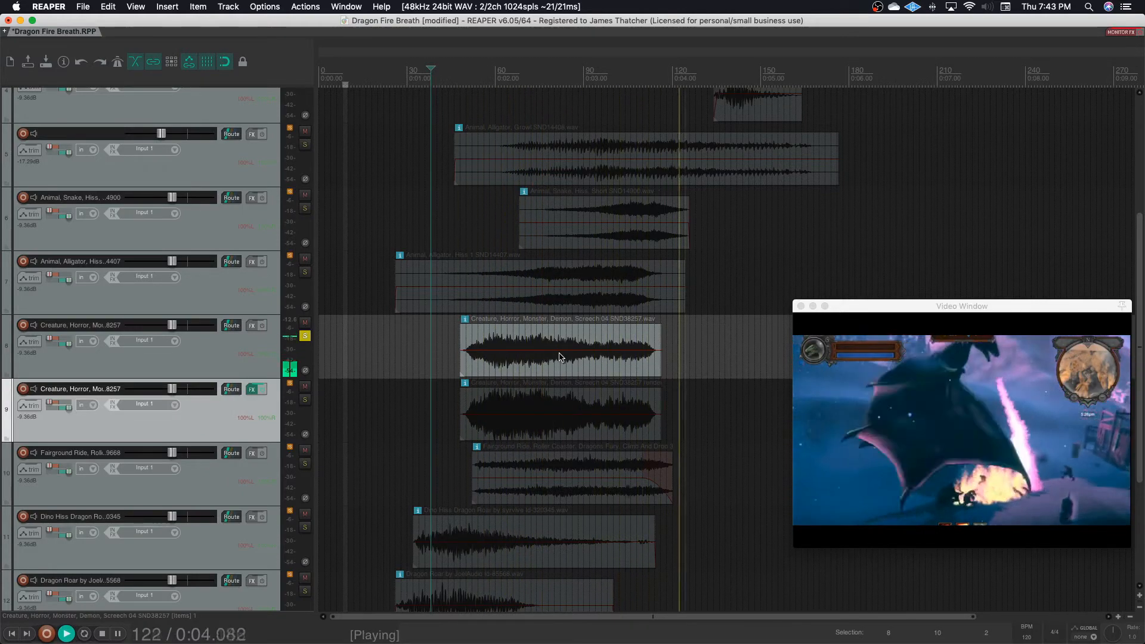
{"action": "key", "text": "space"}
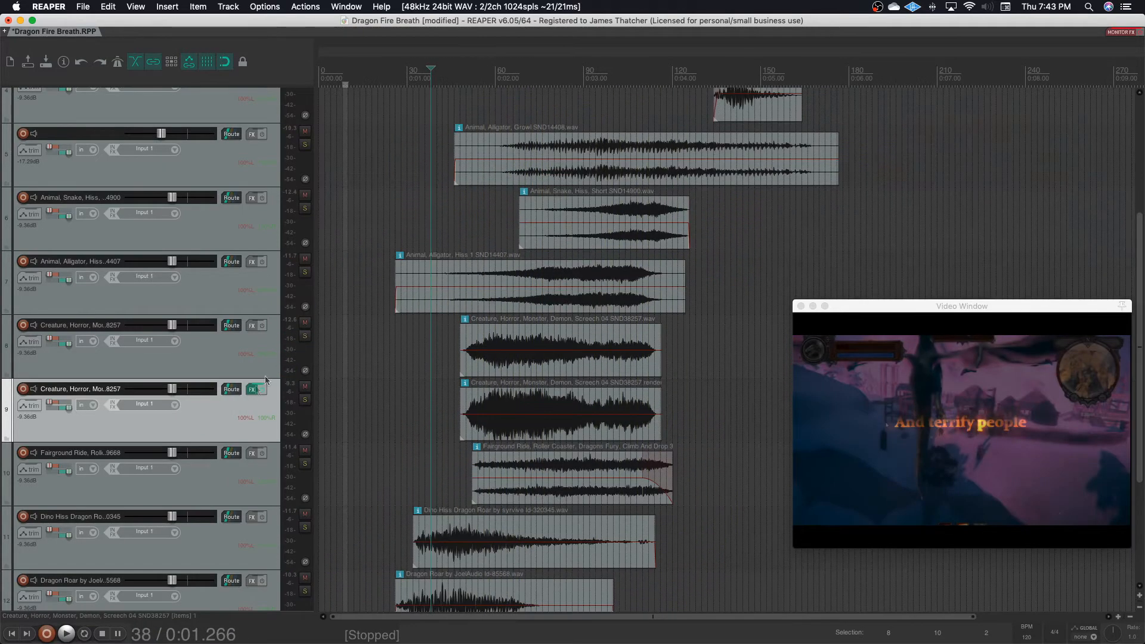
Step: Inspect the SoundShifter pitch settings on track 9 and audition its rendered demon screech in solo
{"action": "left_click", "coordinate": [251, 389]}
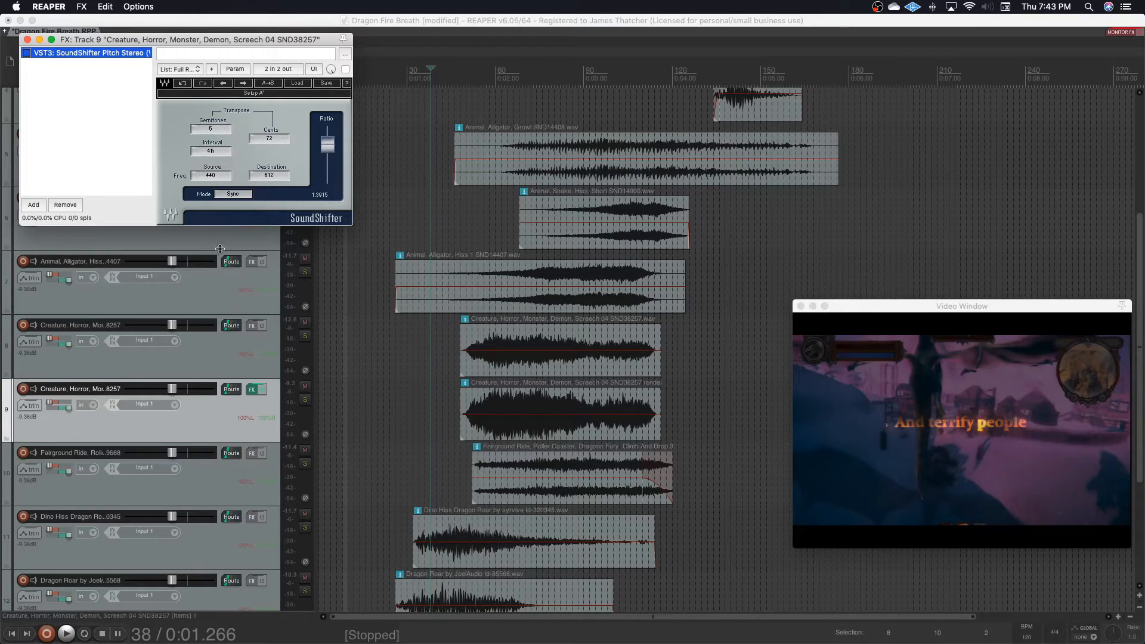
{"action": "key", "text": "Escape"}
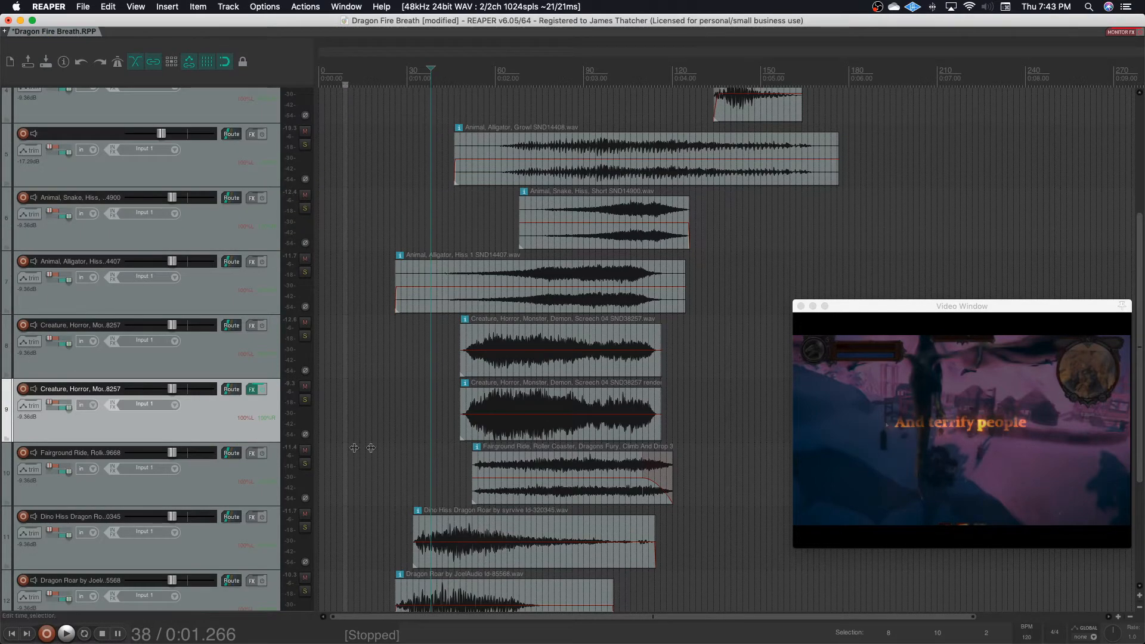
{"action": "left_click", "coordinate": [305, 399]}
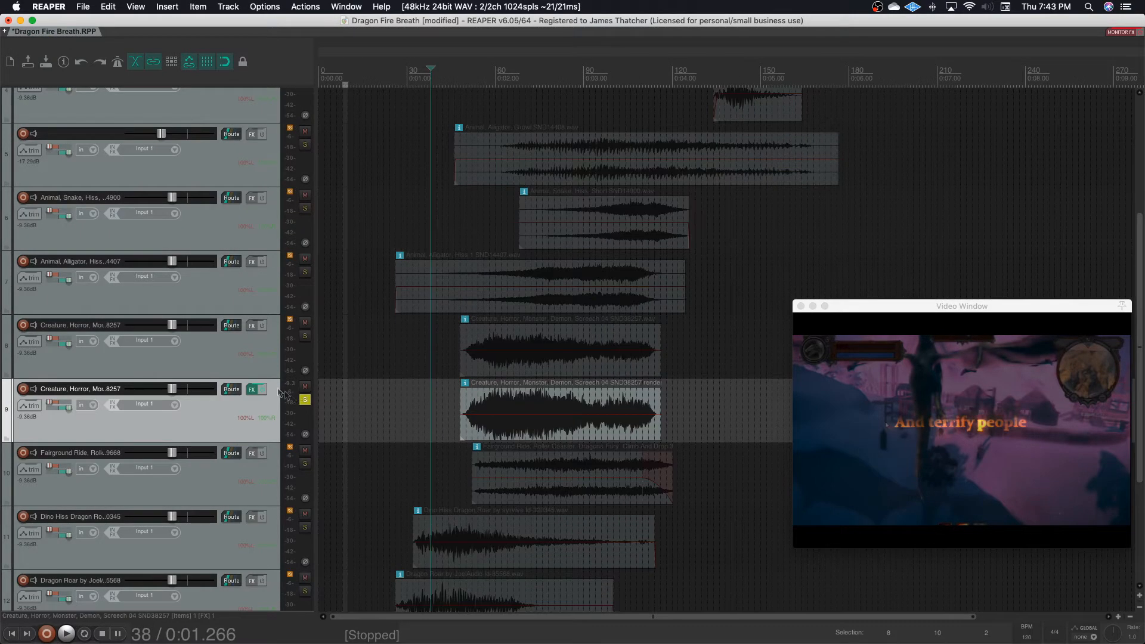
{"action": "left_click", "coordinate": [262, 389]}
{"action": "key", "text": "space"}
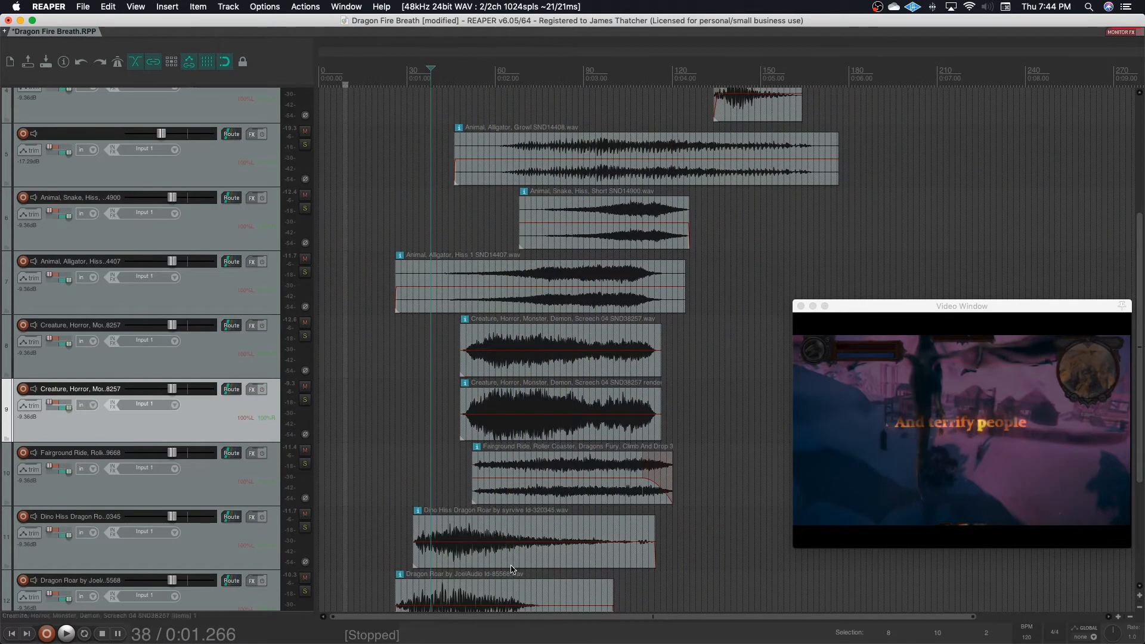
Step: Play back all creature layers from about 0.2 seconds to hear both demon screeches in the mix
{"action": "left_click", "coordinate": [338, 454]}
{"action": "key", "text": "space"}
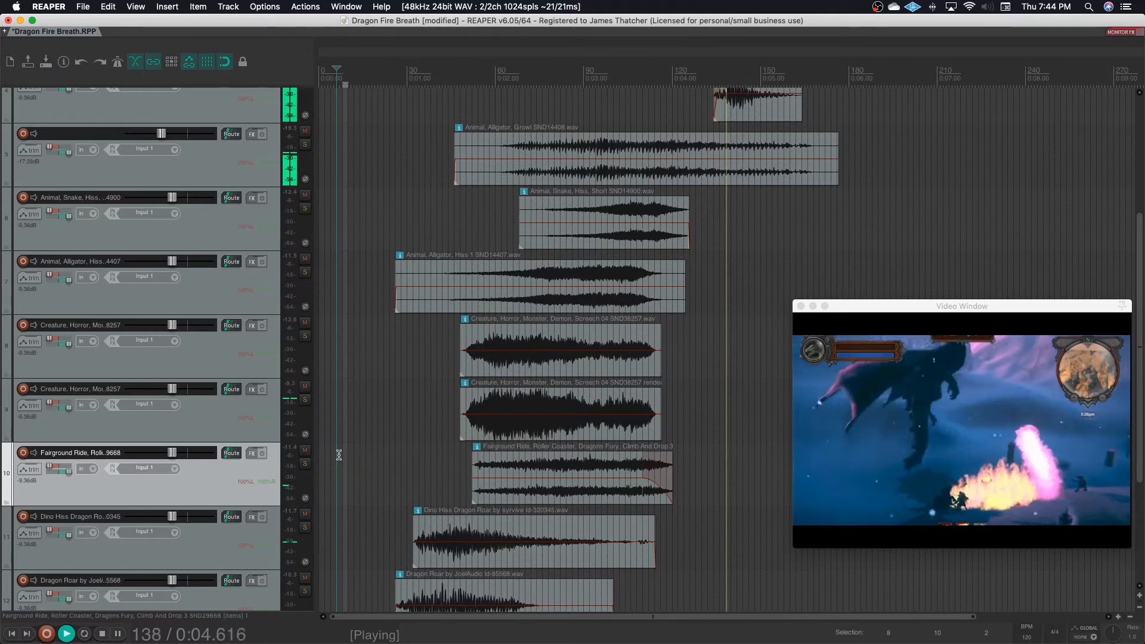
{"action": "key", "text": "space"}
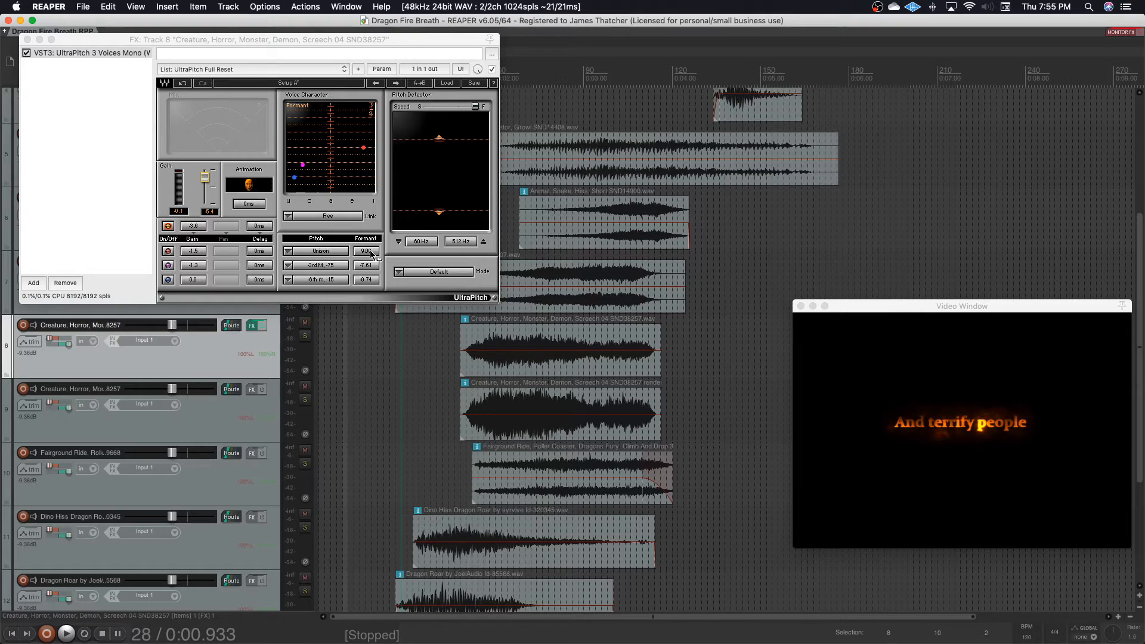
Step: With track 8 soloed, audition the demon screech with all three UltraPitch voices off, and with only the first Unison voice on
{"action": "left_click", "coordinate": [169, 280]}
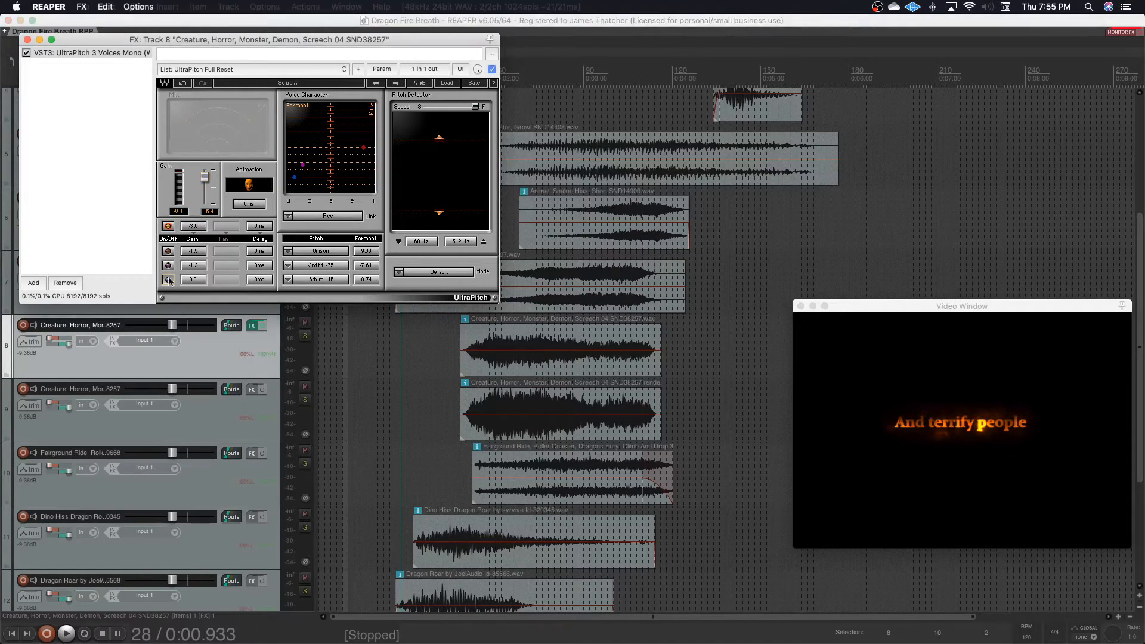
{"action": "key", "text": "space"}
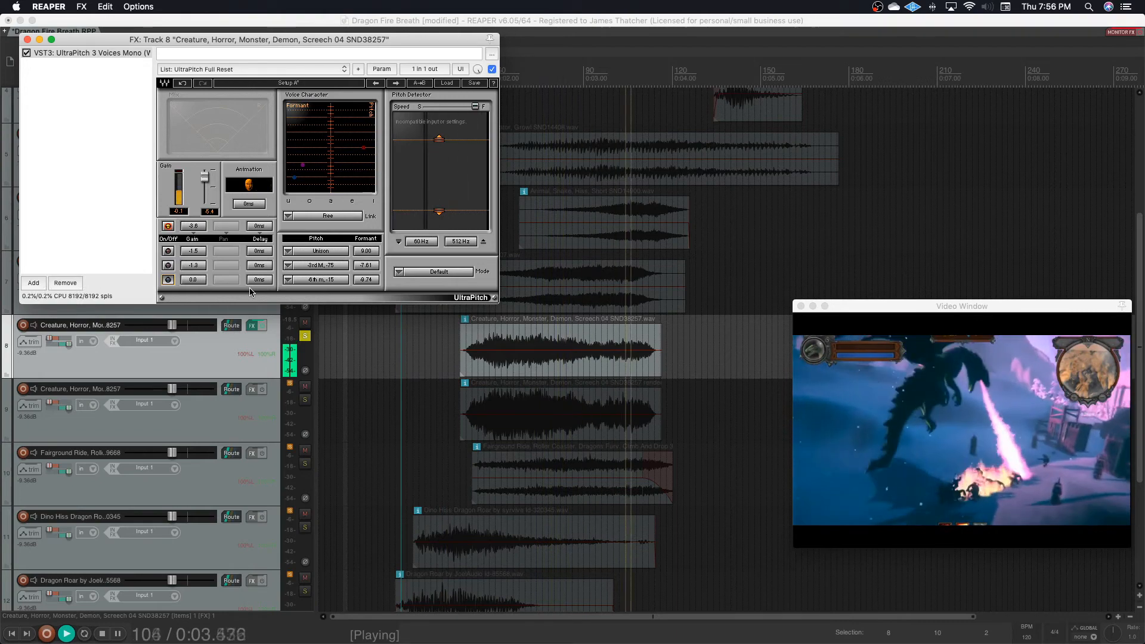
{"action": "key", "text": "space"}
{"action": "key", "text": "space"}
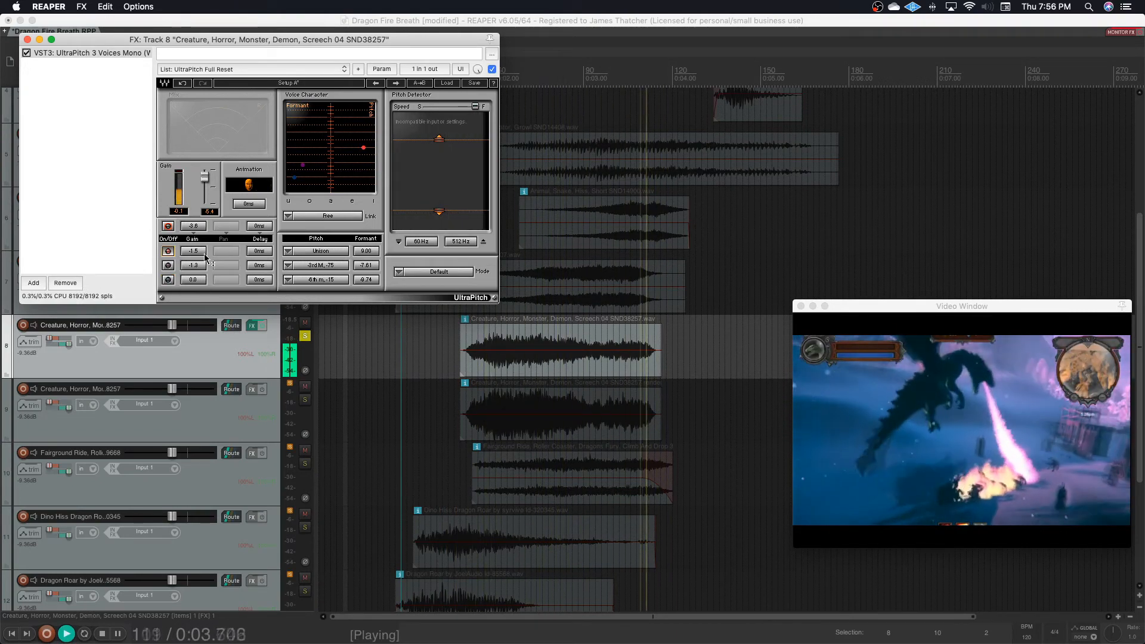
Step: Audition the second and third UltraPitch voices on their own, followed by all voices together with the dry signal
{"action": "key", "text": "space"}
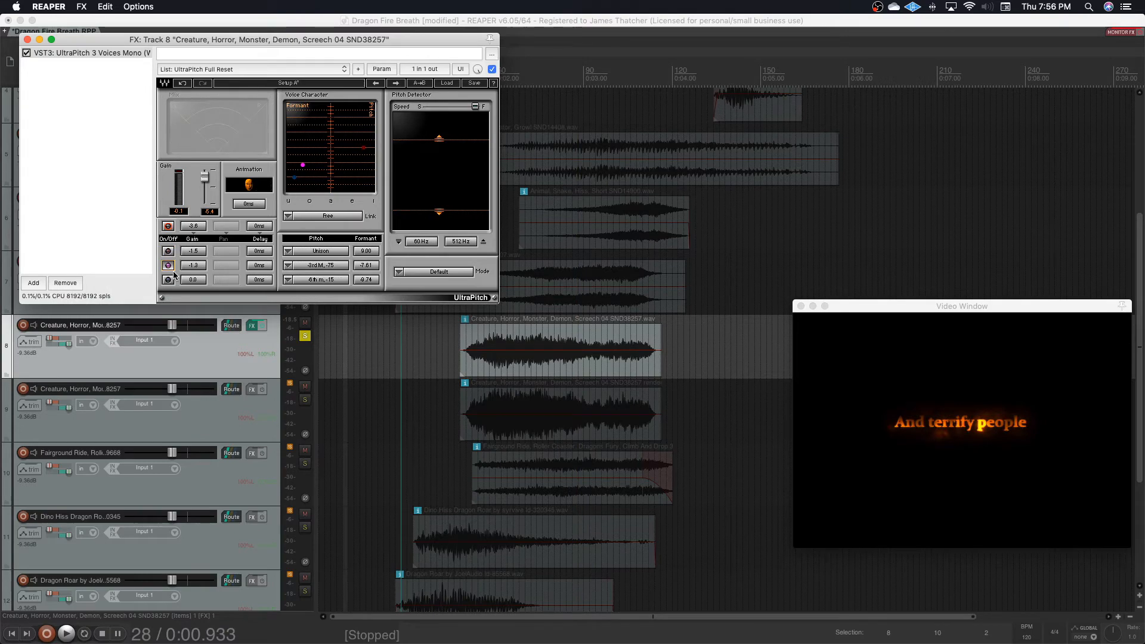
{"action": "key", "text": "space"}
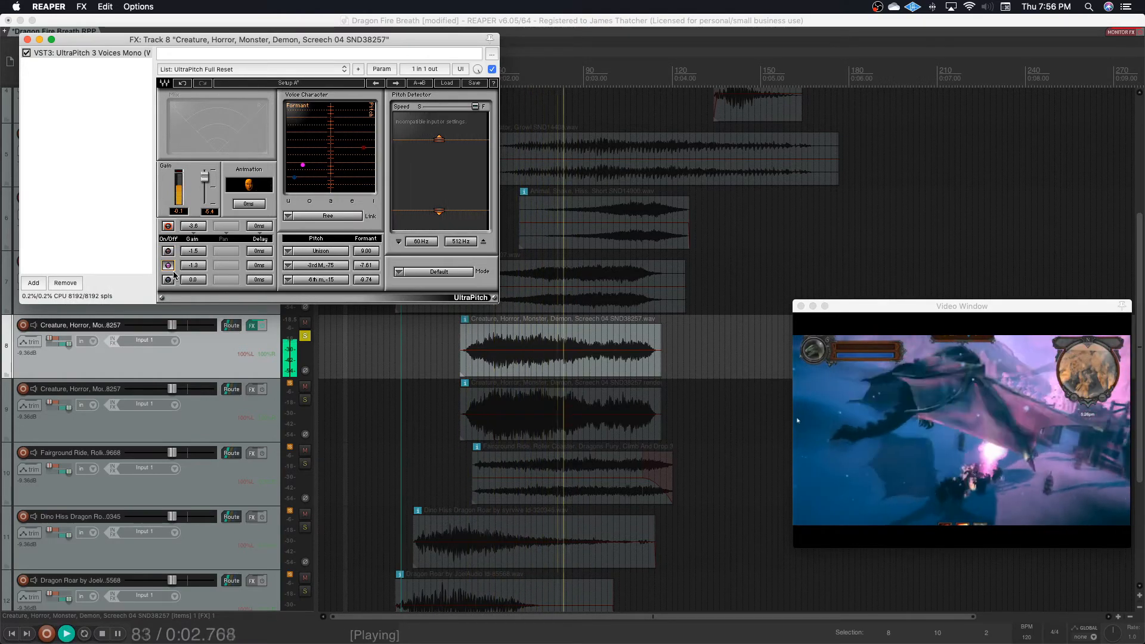
{"action": "key", "text": "space"}
{"action": "key", "text": "space"}
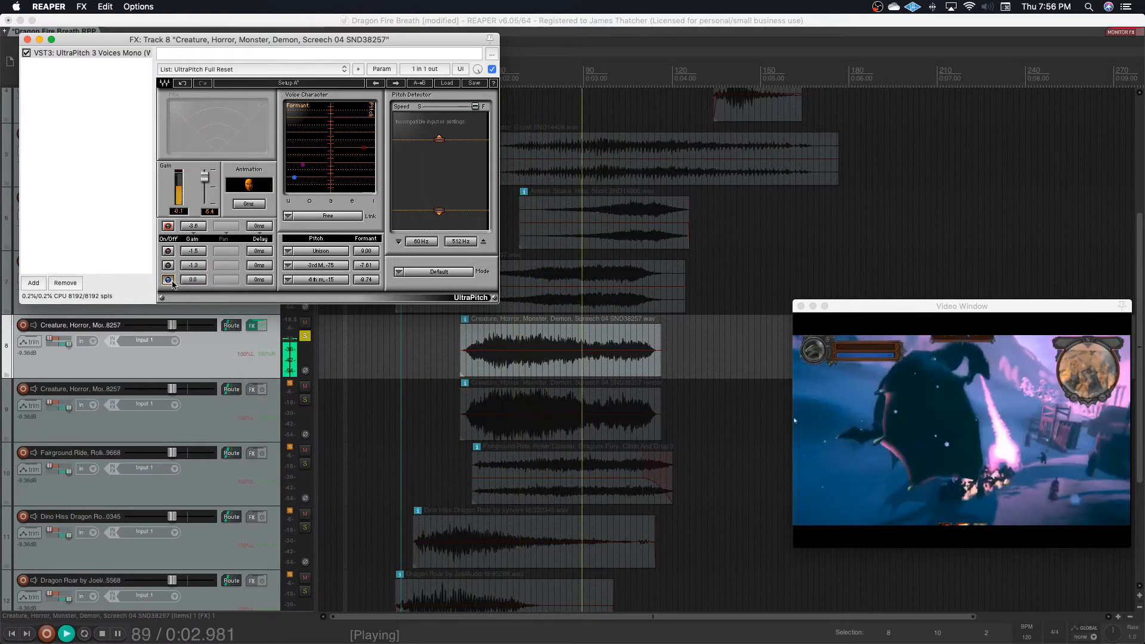
{"action": "key", "text": "space"}
{"action": "key", "text": "space"}
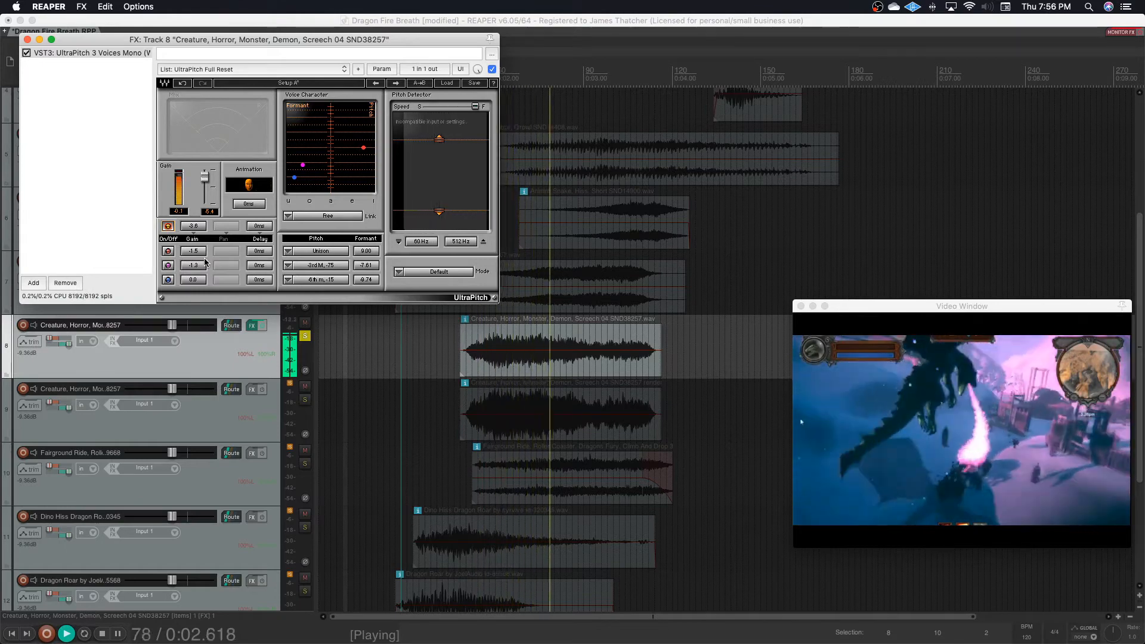
Step: Unsolo track 8 and play back the full mix with the UltraPitch-processed demon screech
{"action": "left_click", "coordinate": [305, 336]}
{"action": "key", "text": "space"}
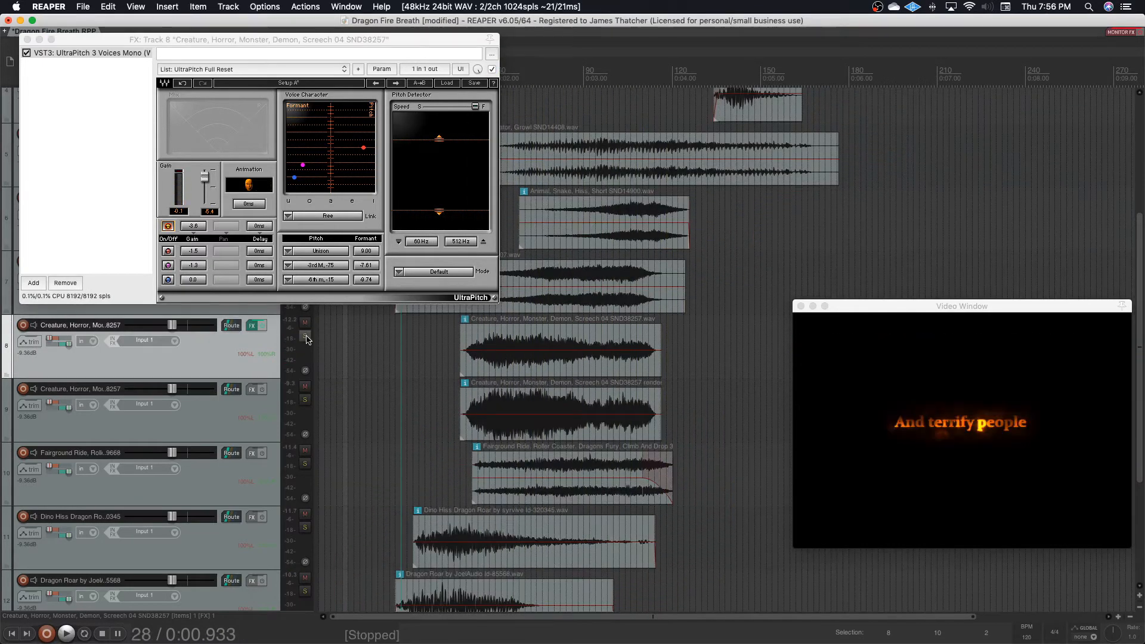
{"action": "left_click", "coordinate": [349, 438]}
{"action": "key", "text": "space"}
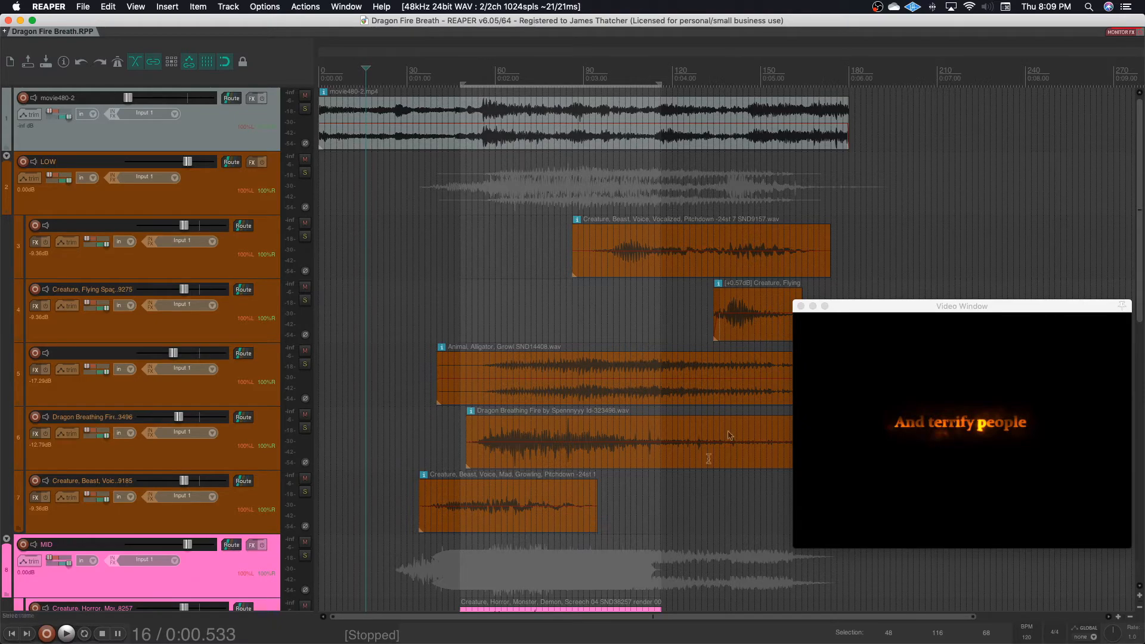
Step: Review how the layers are organised into the LOW, MID and HIGH folder tracks
{"action": "scroll", "coordinate": [428, 327], "scroll_direction": "down", "scroll_amount": 8}
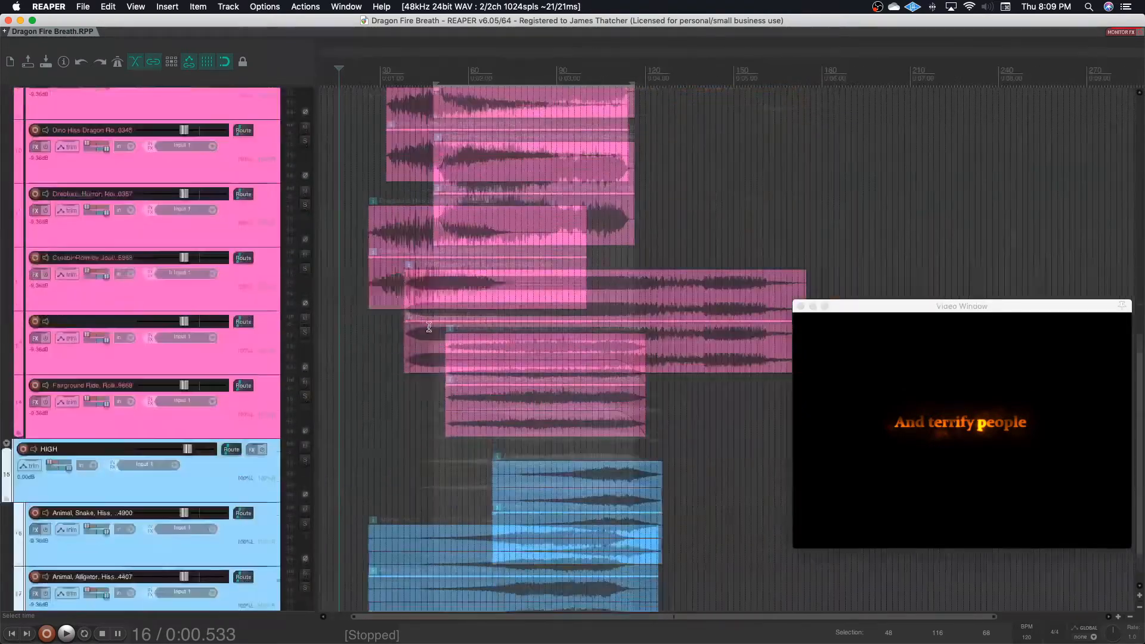
{"action": "scroll", "coordinate": [465, 292], "scroll_direction": "down", "scroll_amount": 3}
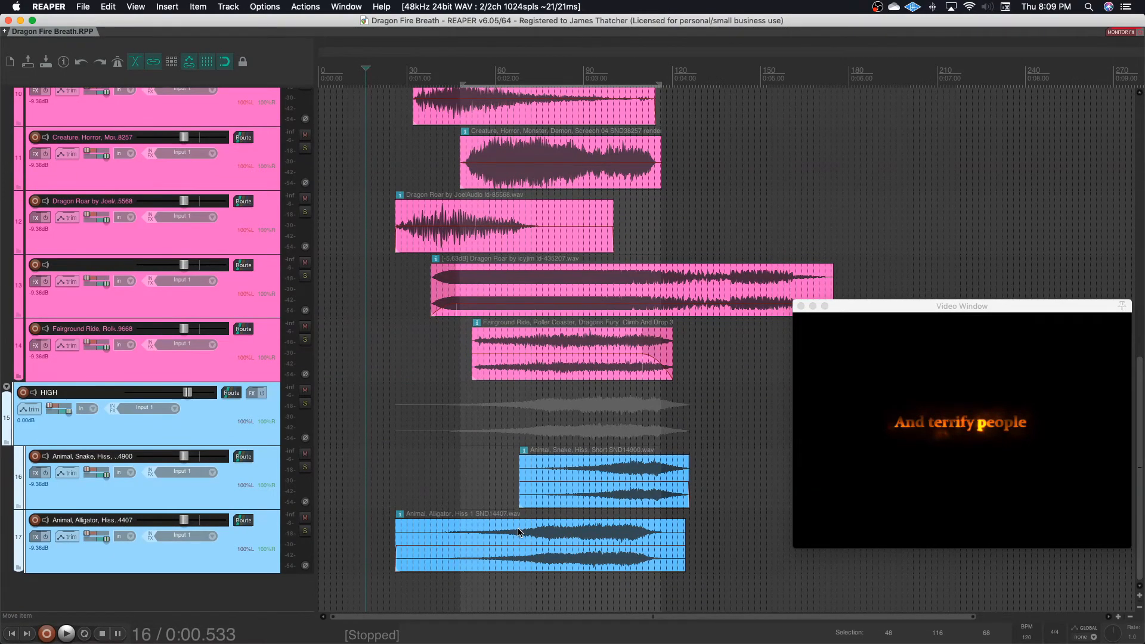
{"action": "scroll", "coordinate": [516, 531], "scroll_direction": "up", "scroll_amount": 10}
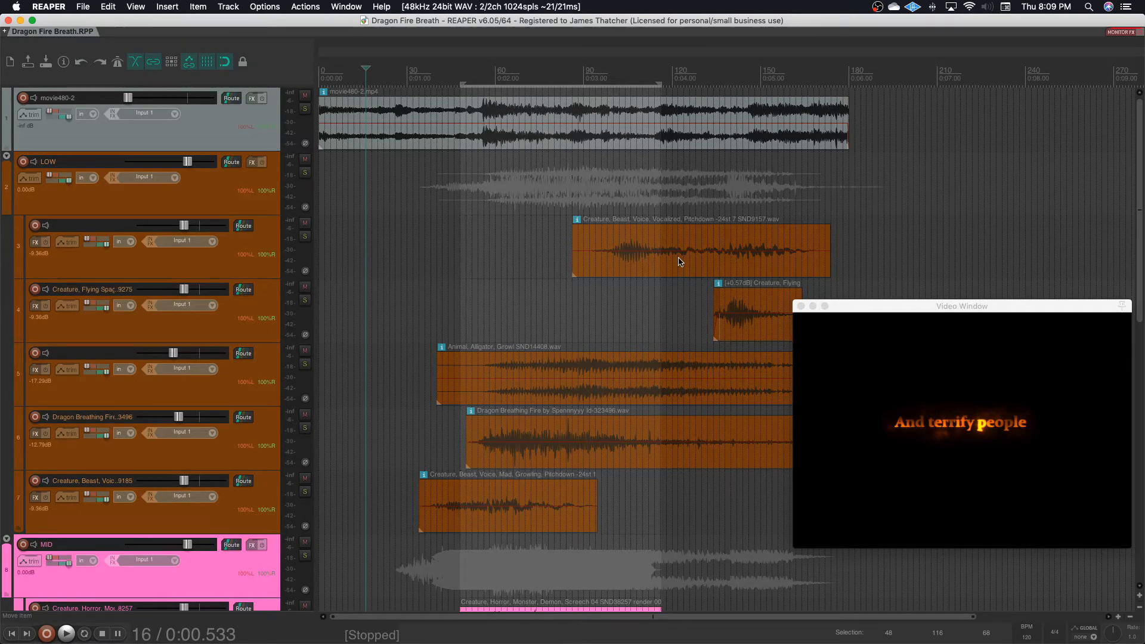
Step: Solo the vocalized beast layer on track 3 in the LOW folder and audition it from about 2.8 seconds
{"action": "left_click", "coordinate": [305, 236]}
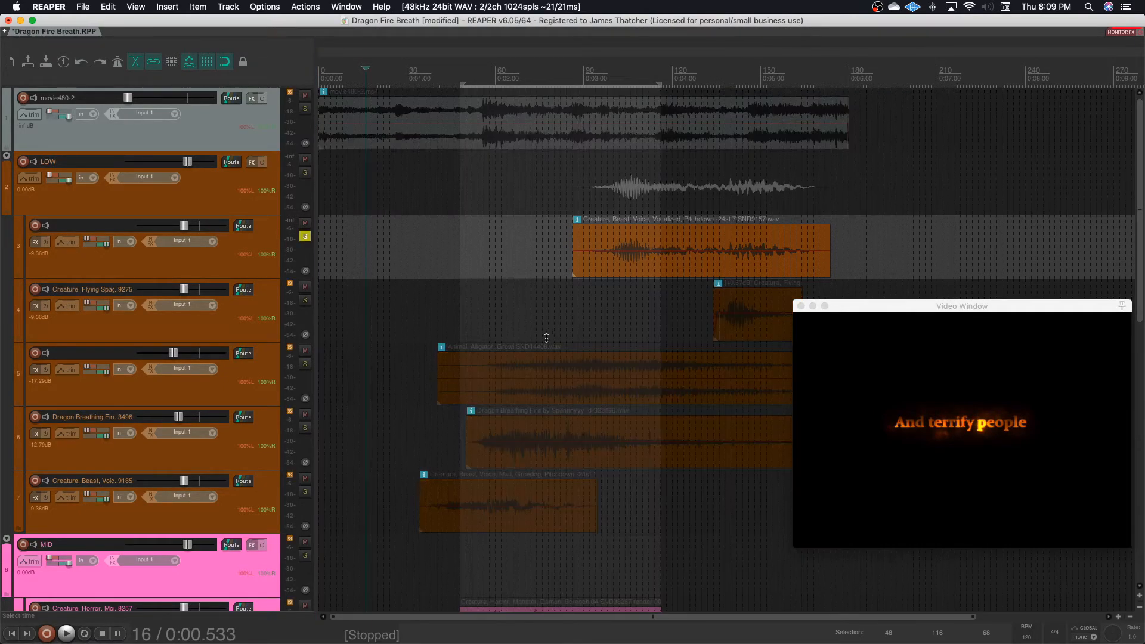
{"action": "left_click", "coordinate": [563, 313]}
{"action": "key", "text": "space"}
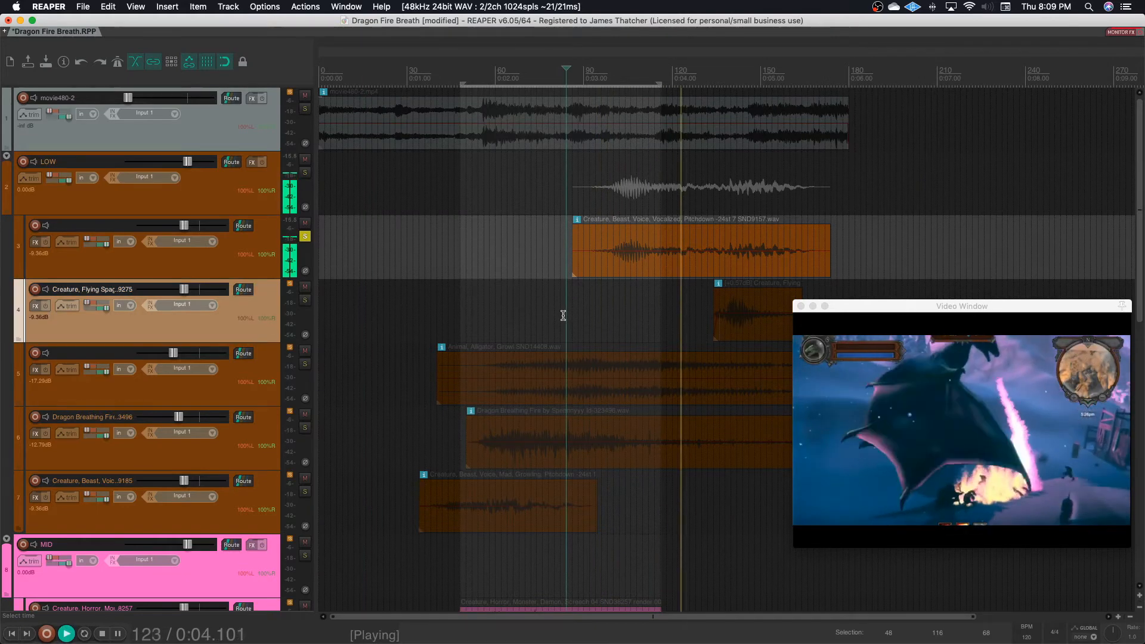
{"action": "key", "text": "space"}
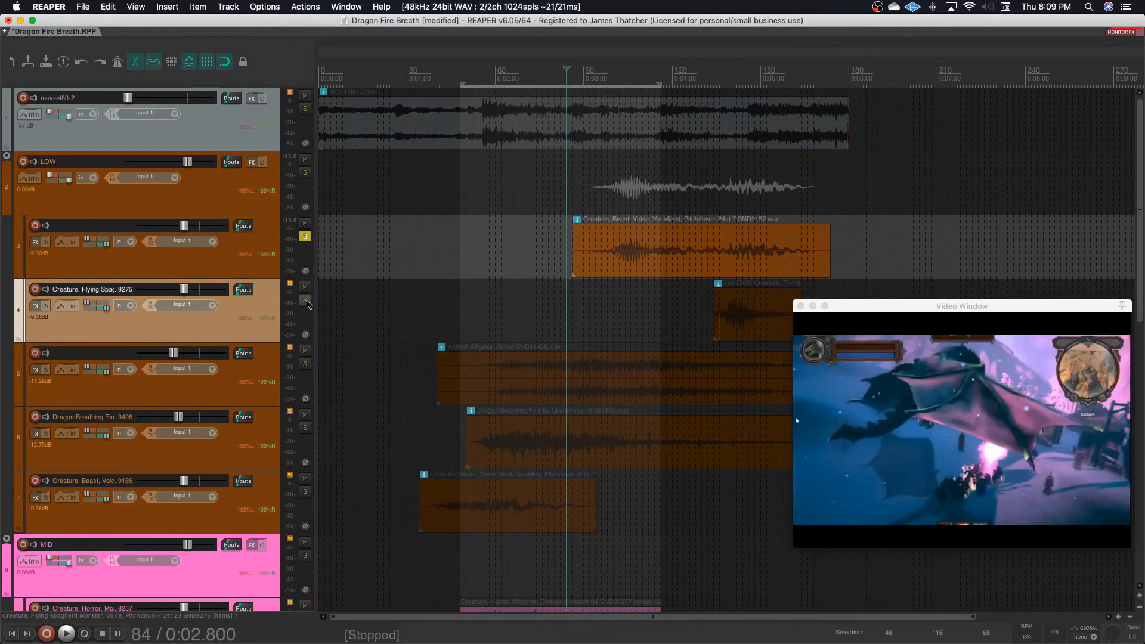
Step: Solo the Flying Spaghetti Monster layer on track 4 instead of track 3 and audition it from about 4.1 seconds
{"action": "left_click", "coordinate": [304, 299]}
{"action": "left_click", "coordinate": [305, 236]}
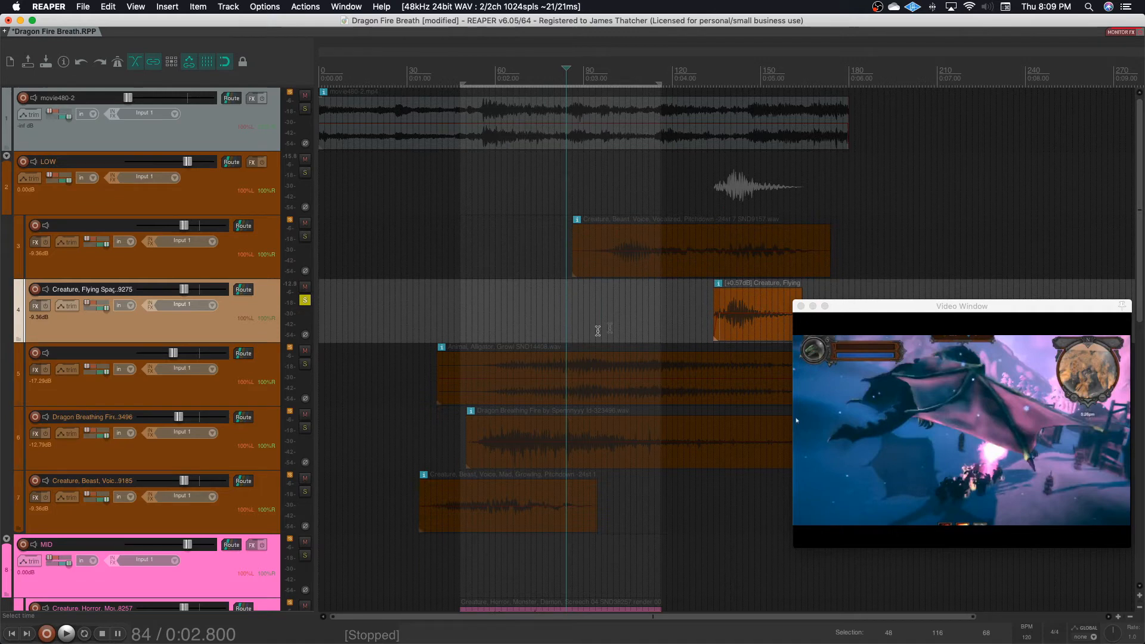
{"action": "left_click", "coordinate": [683, 314]}
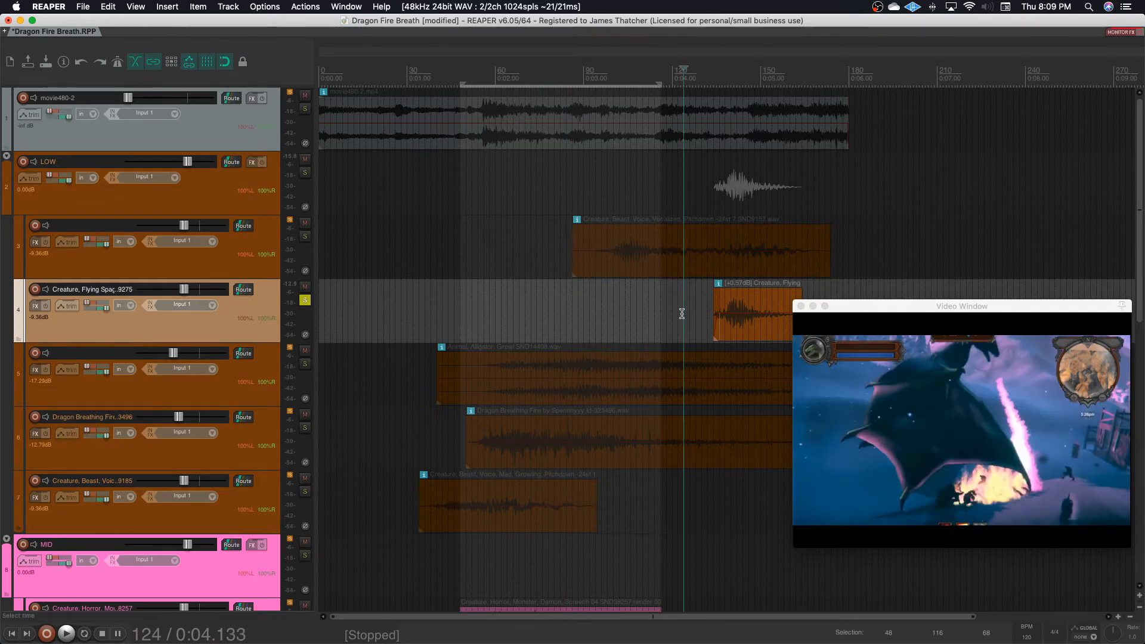
{"action": "key", "text": "space"}
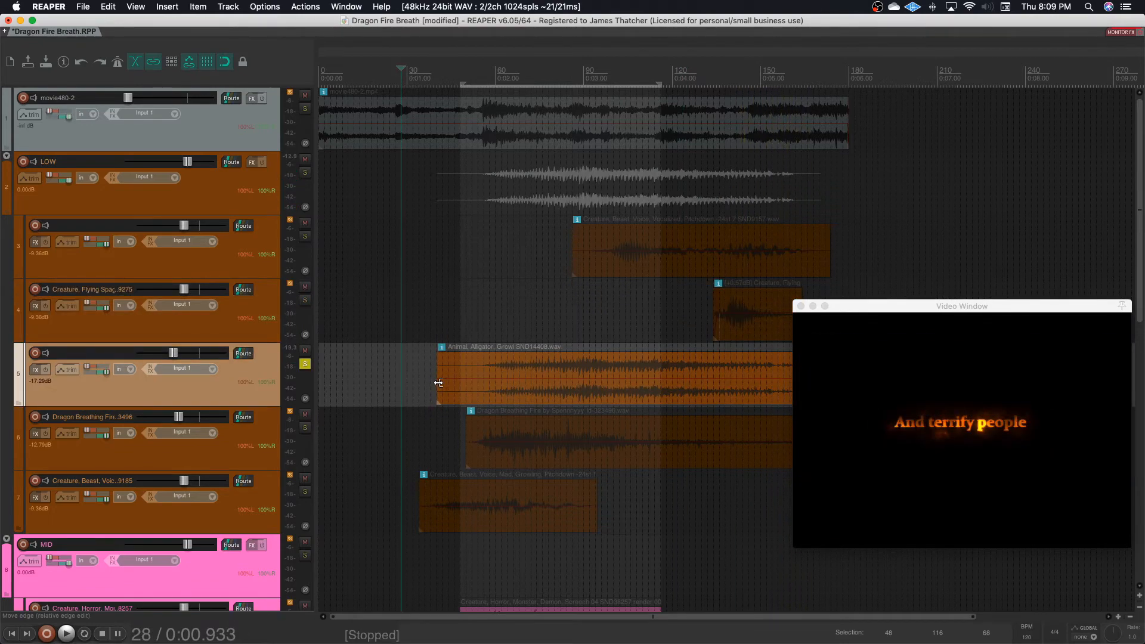
Step: Audition the soloed alligator growl on track 5, and solo and audition the Dragon Breathing Fire layer on track 6
{"action": "key", "text": "space"}
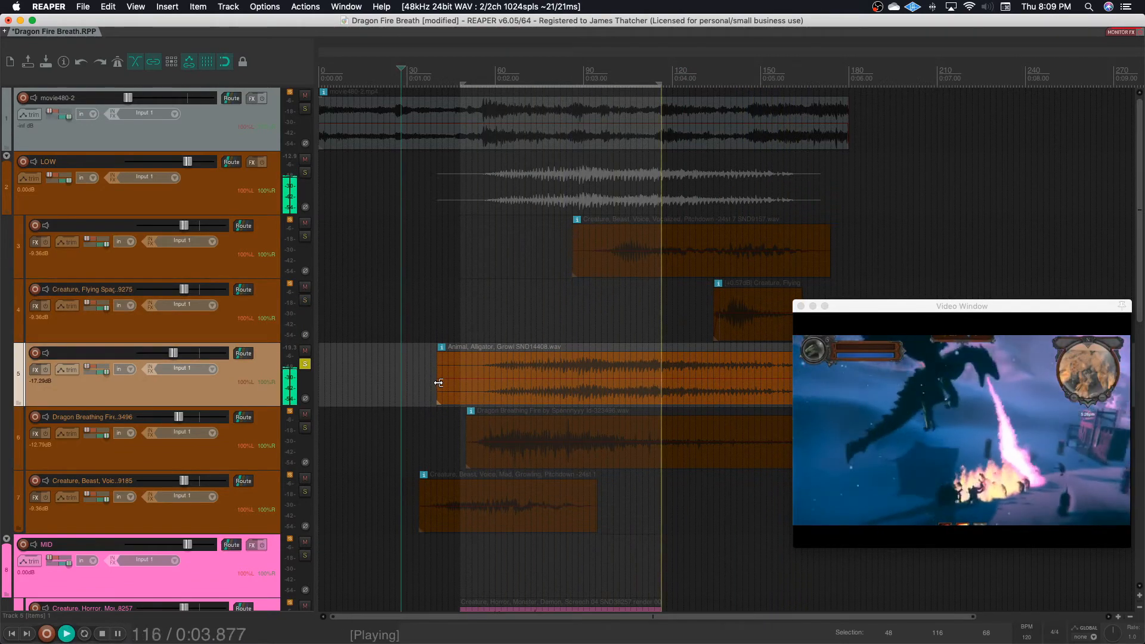
{"action": "key", "text": "space"}
{"action": "left_click", "coordinate": [325, 451]}
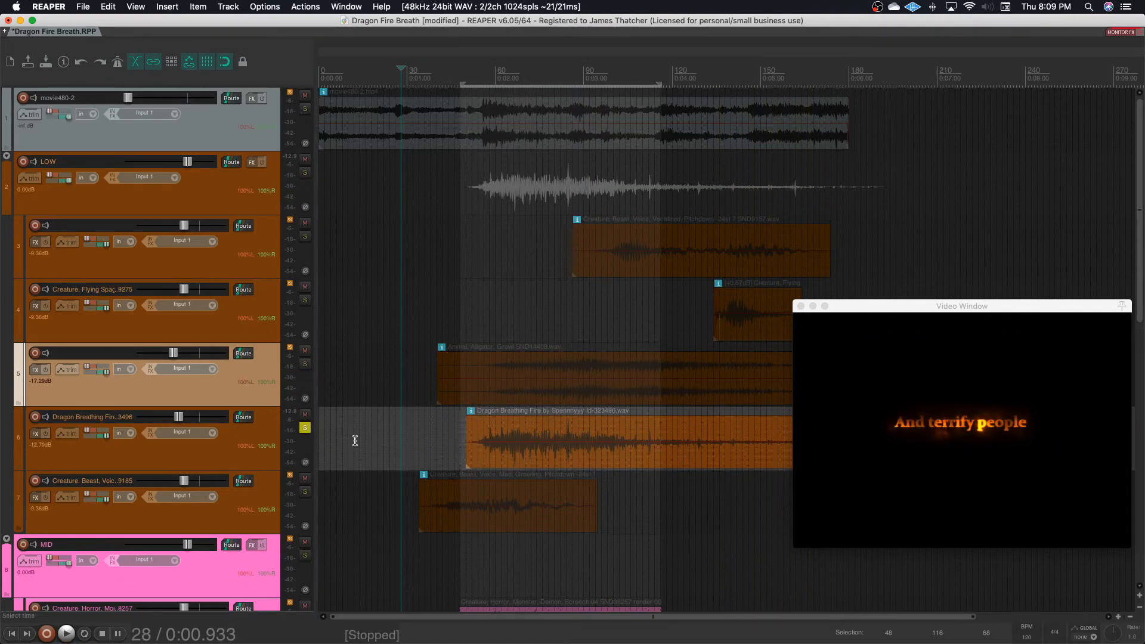
{"action": "key", "text": "space"}
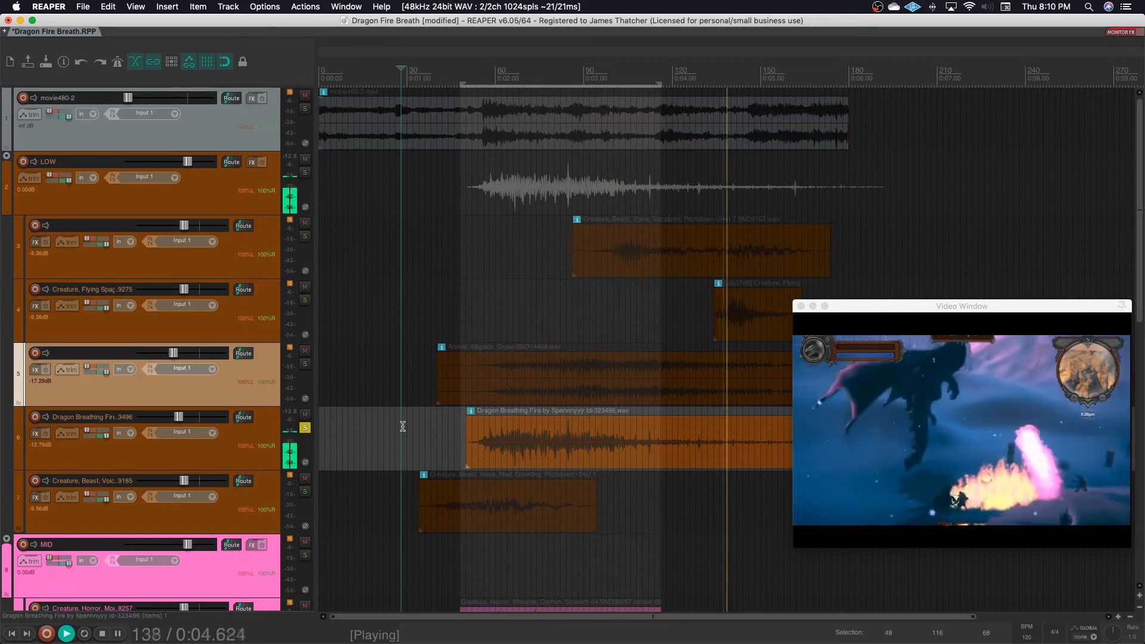
{"action": "key", "text": "space"}
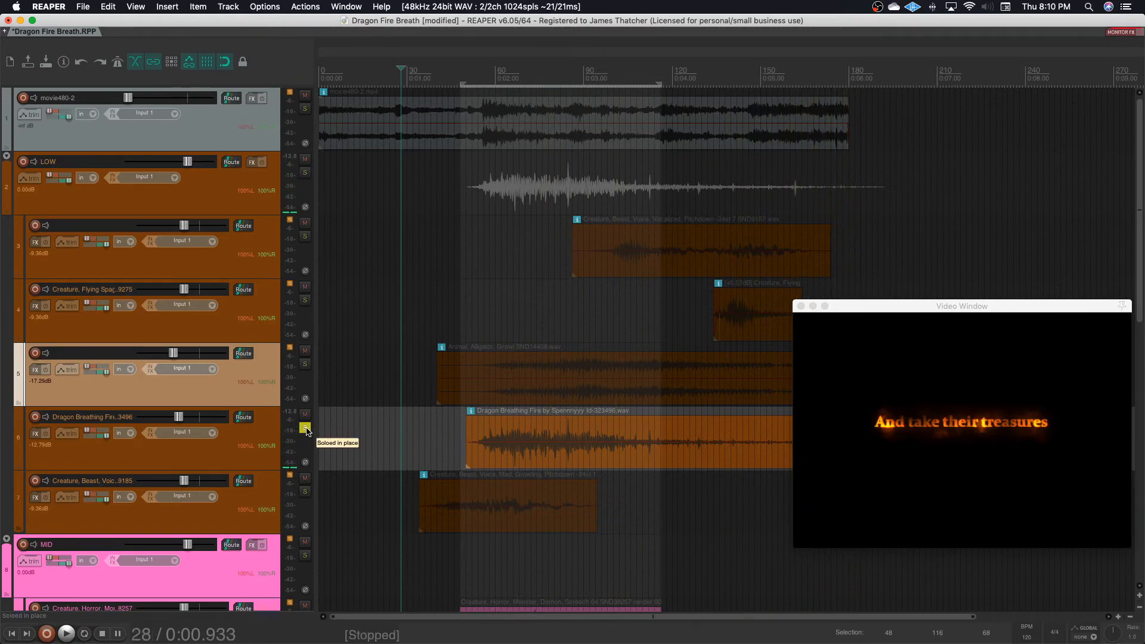
Step: Solo the mad growling beast layer on track 7, audition it, and unsolo it
{"action": "key", "text": "Down"}
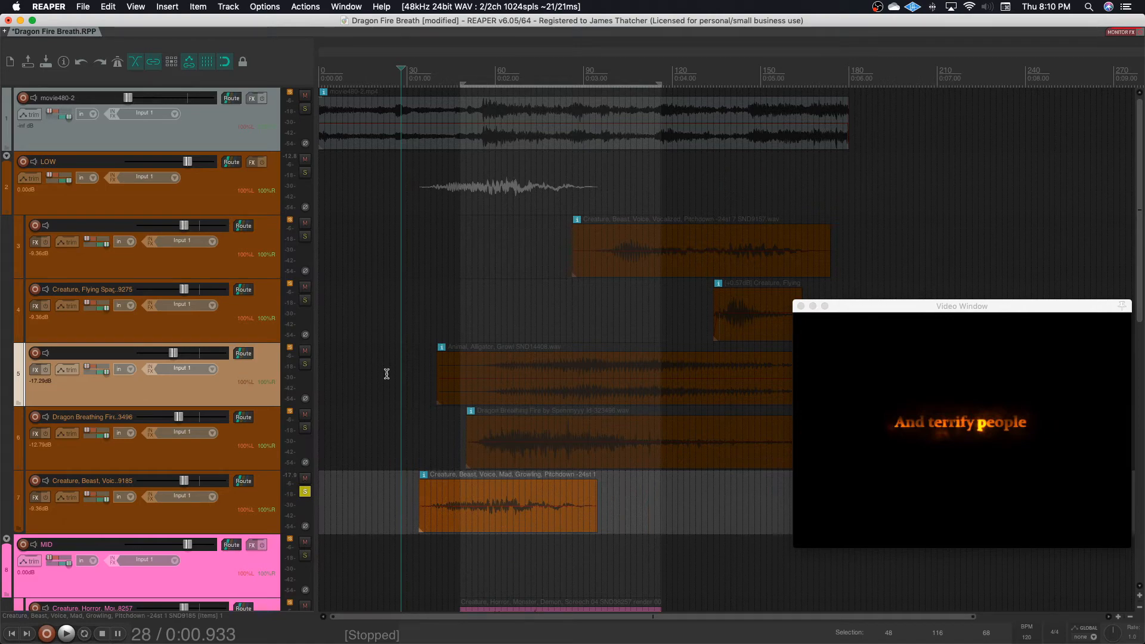
{"action": "key", "text": "space"}
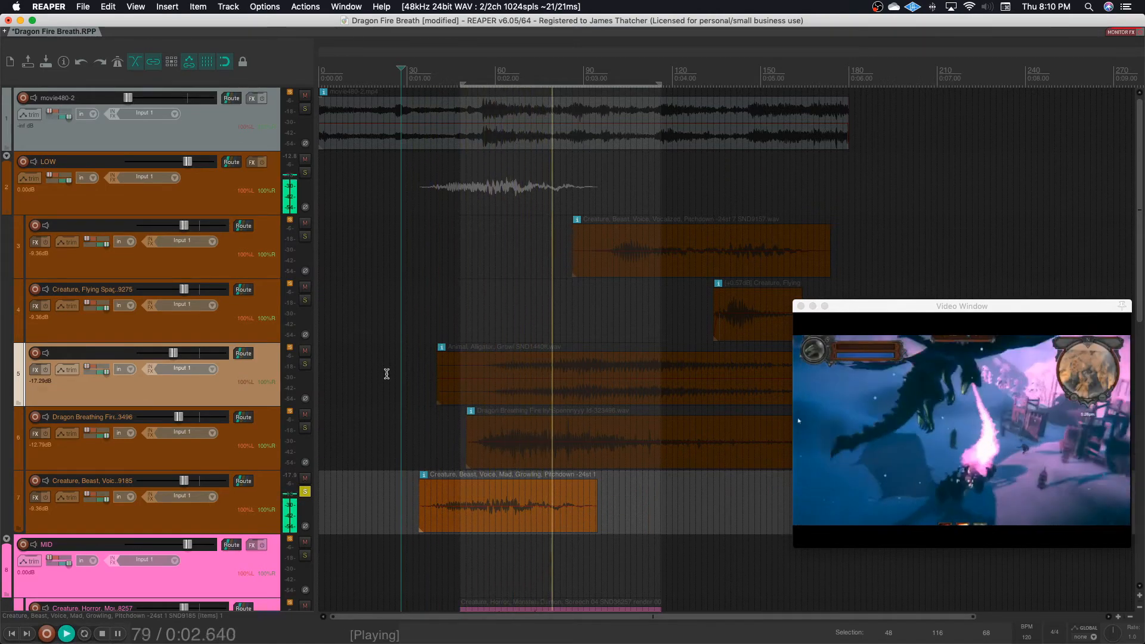
{"action": "key", "text": "space"}
{"action": "left_click", "coordinate": [305, 491]}
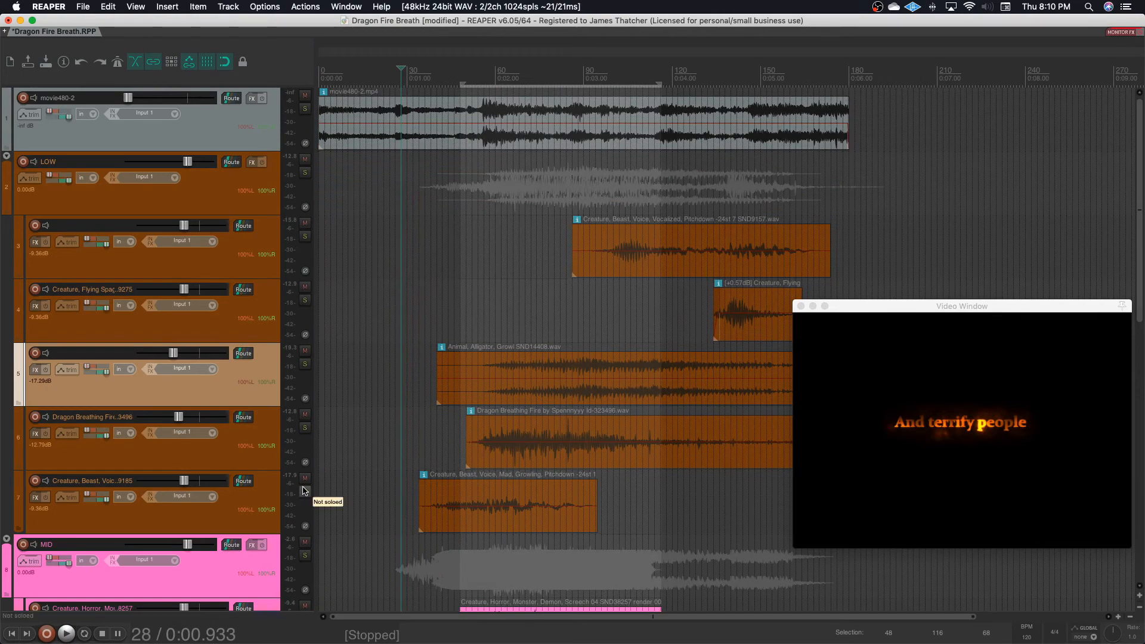
Step: Solo the LOW folder track and play back all its layers together
{"action": "left_click", "coordinate": [305, 172]}
{"action": "key", "text": "space"}
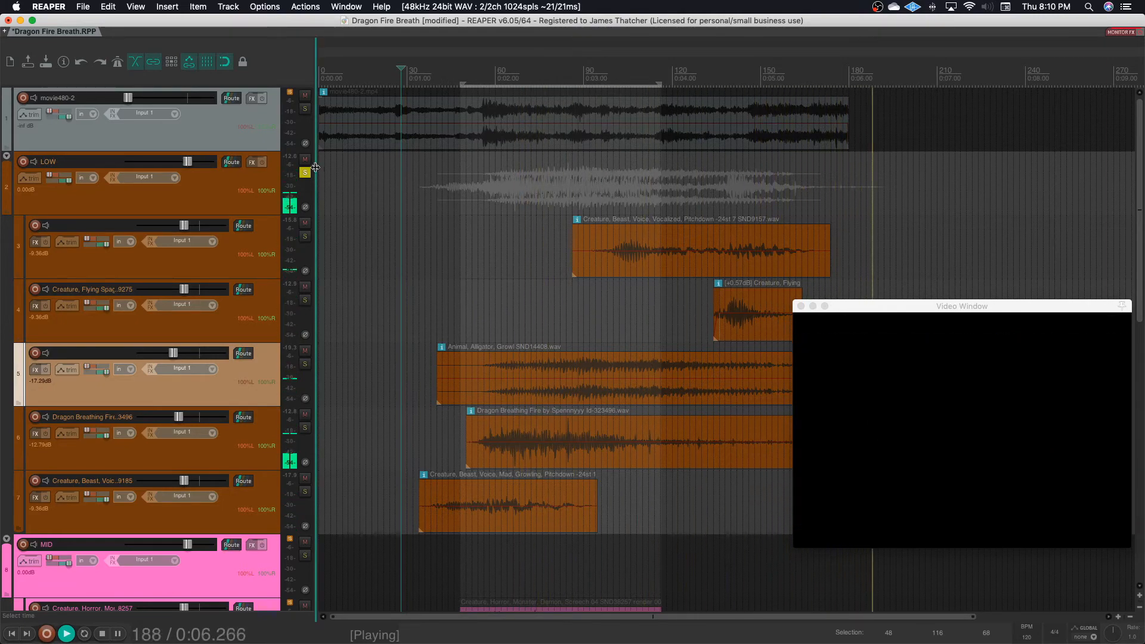
{"action": "key", "text": "space"}
Step: Audition the two demon screech layers on tracks 9 and 10 of the MID folder in solo
{"action": "scroll", "coordinate": [292, 351], "scroll_direction": "down", "scroll_amount": 6}
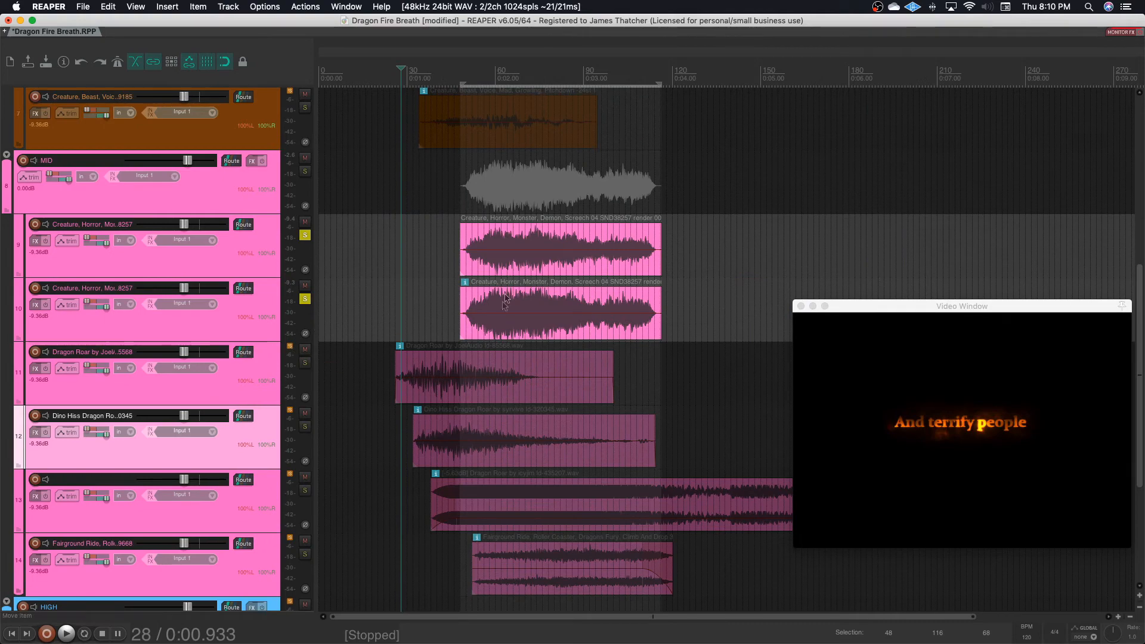
{"action": "key", "text": "space"}
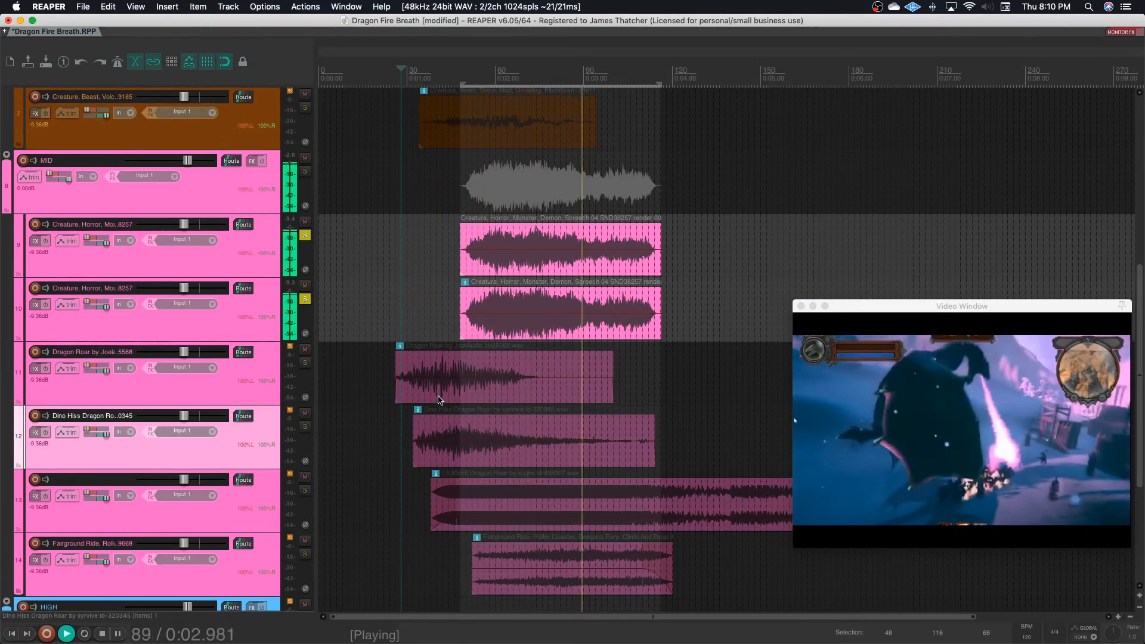
{"action": "key", "text": "space"}
Step: Solo the Dragon Roar layer on track 11 and audition it from 0.2 seconds
{"action": "left_click", "coordinate": [305, 362]}
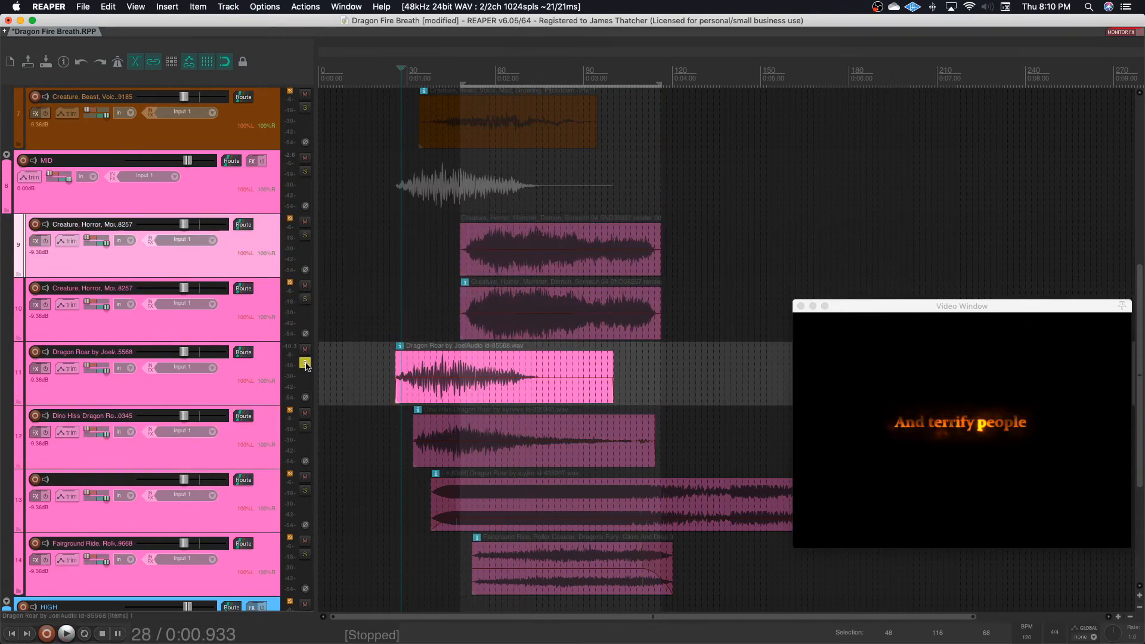
{"action": "left_click", "coordinate": [336, 377]}
{"action": "key", "text": "space"}
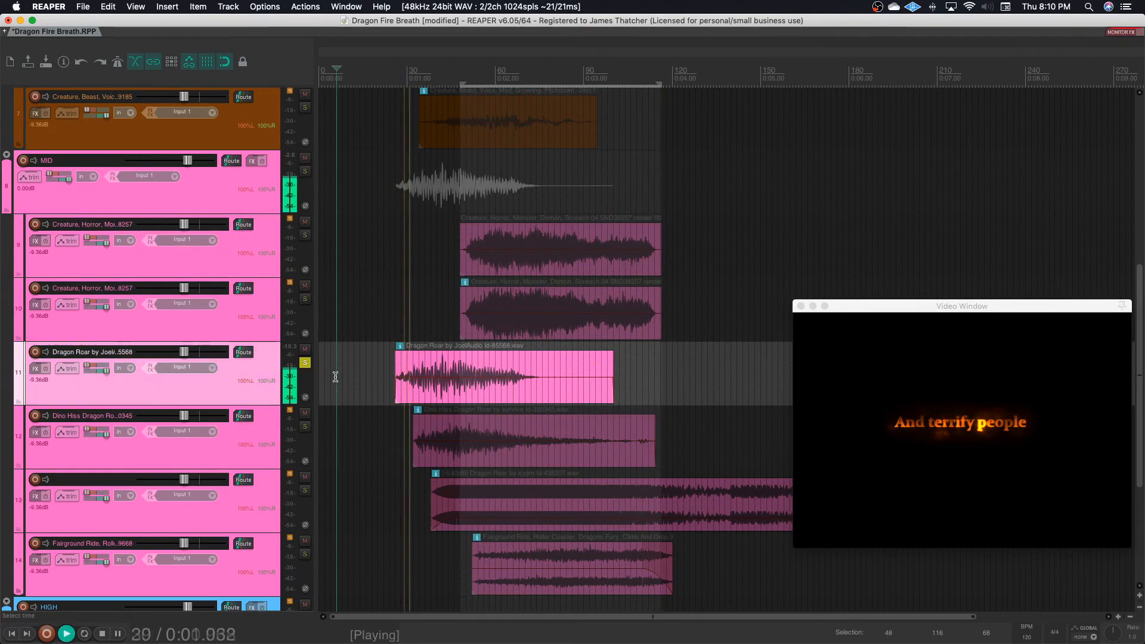
{"action": "key", "text": "space"}
Step: Audition the Dino Hiss Dragon Roar on track 12 and the long Dragon Roar on track 13, each in solo
{"action": "left_click", "coordinate": [350, 429]}
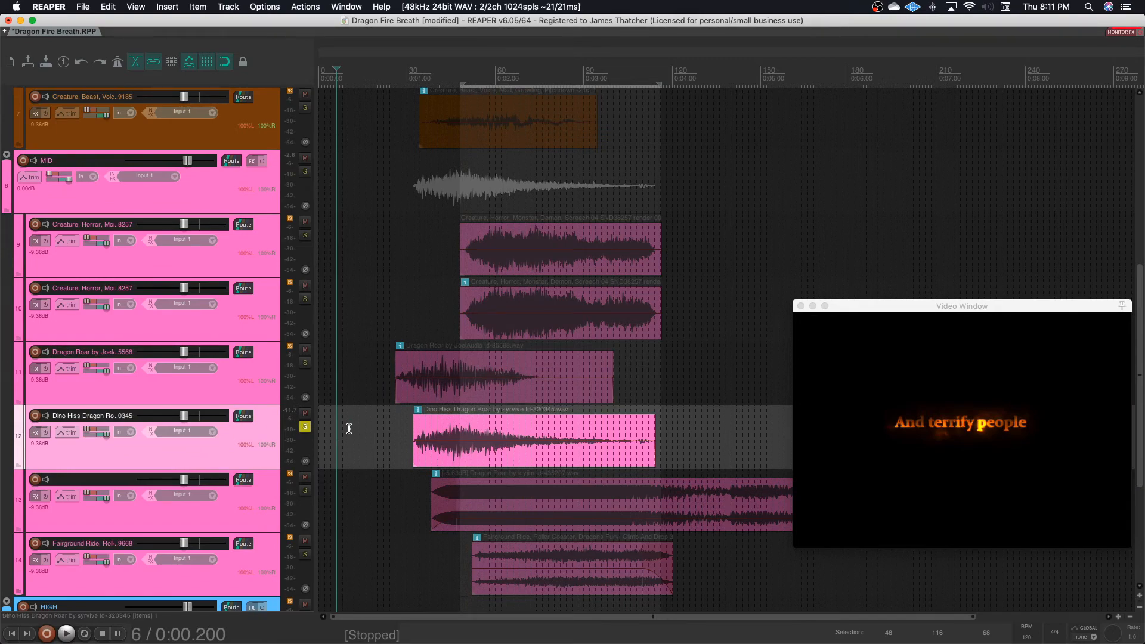
{"action": "key", "text": "space"}
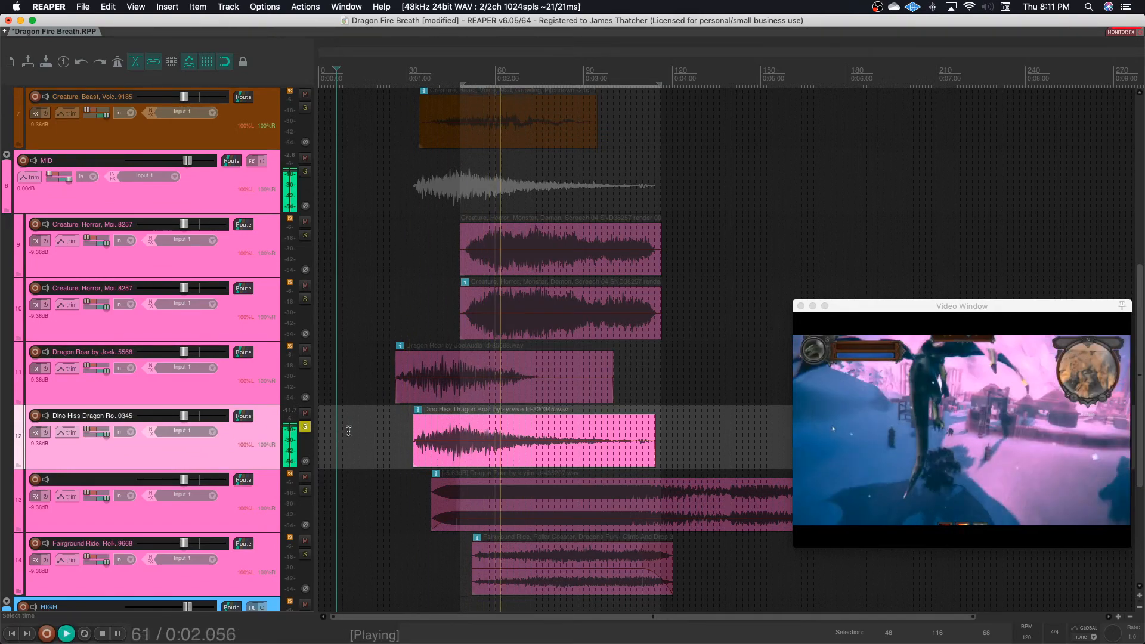
{"action": "key", "text": "space"}
{"action": "left_click", "coordinate": [416, 487]}
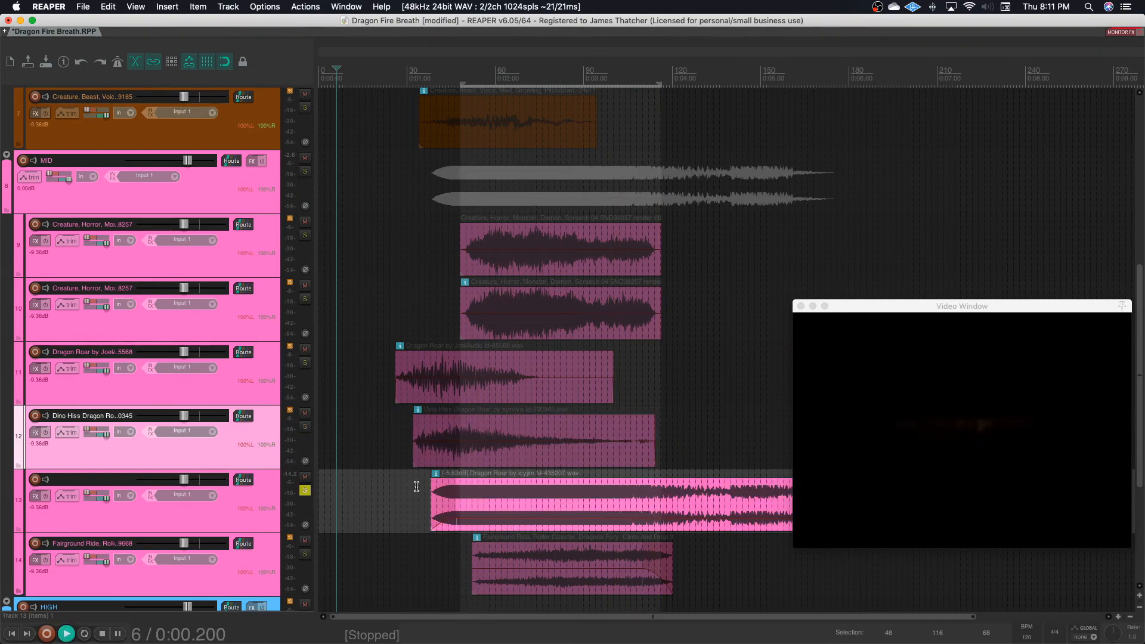
{"action": "key", "text": "space"}
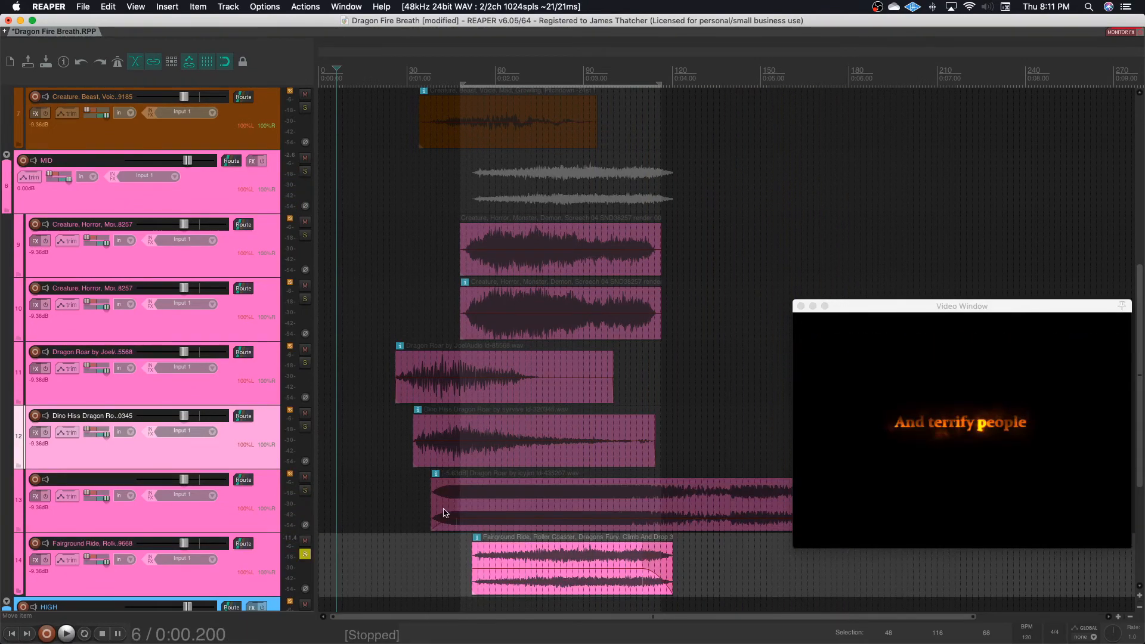
Step: Audition the soloed Fairground Ride roller coaster layer on track 14 from 1.6 seconds, and unsolo it
{"action": "scroll", "coordinate": [443, 512], "scroll_direction": "down", "scroll_amount": 5}
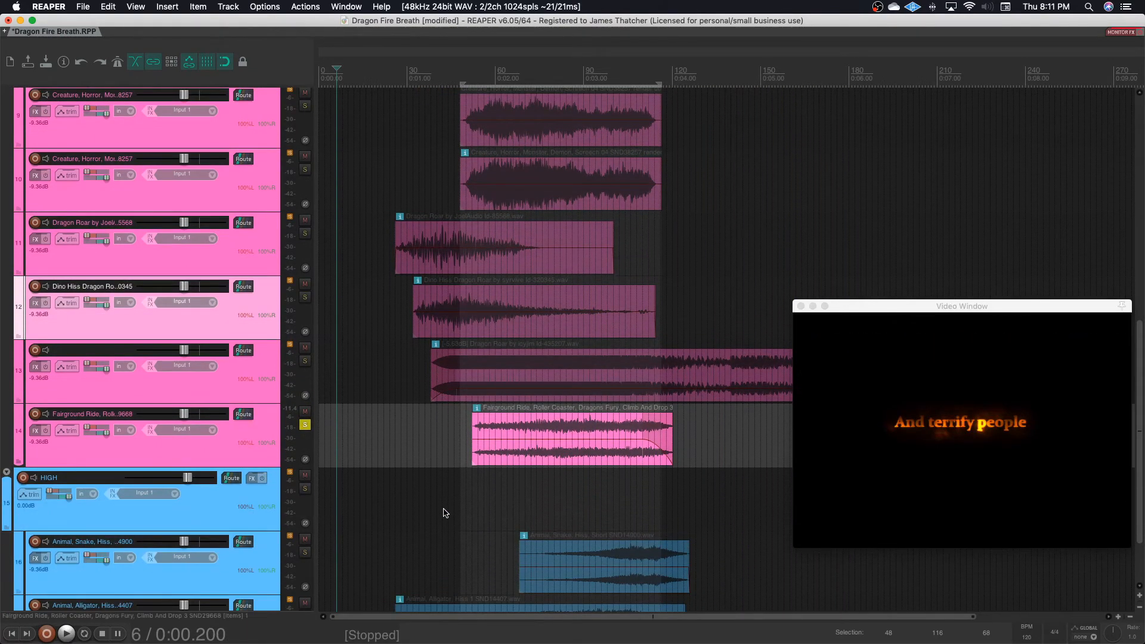
{"action": "left_click", "coordinate": [461, 444]}
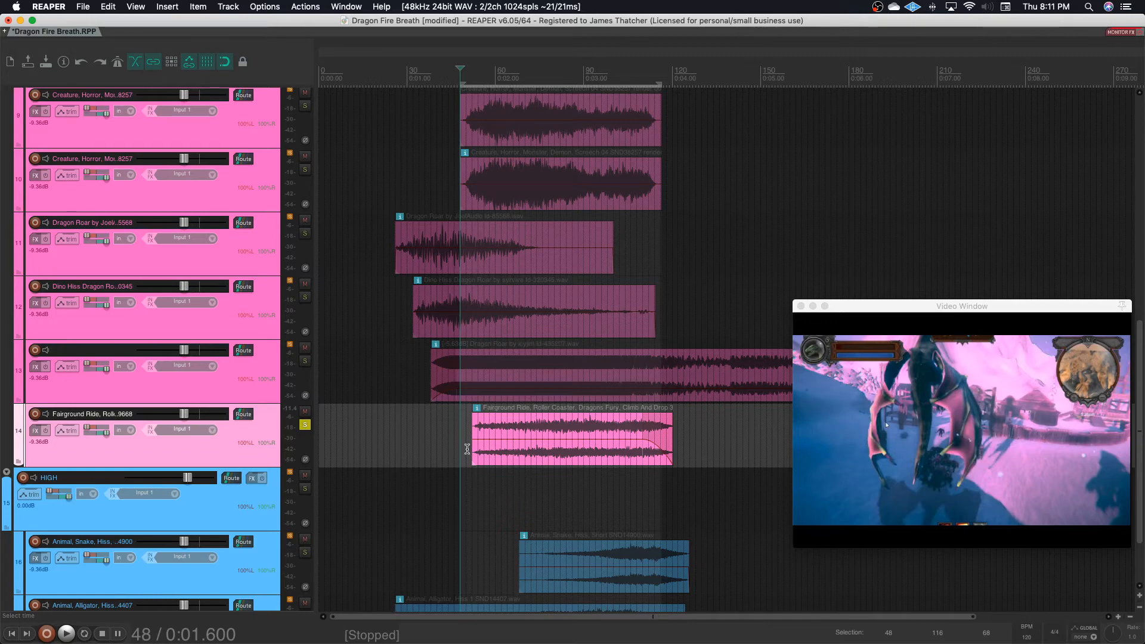
{"action": "key", "text": "space"}
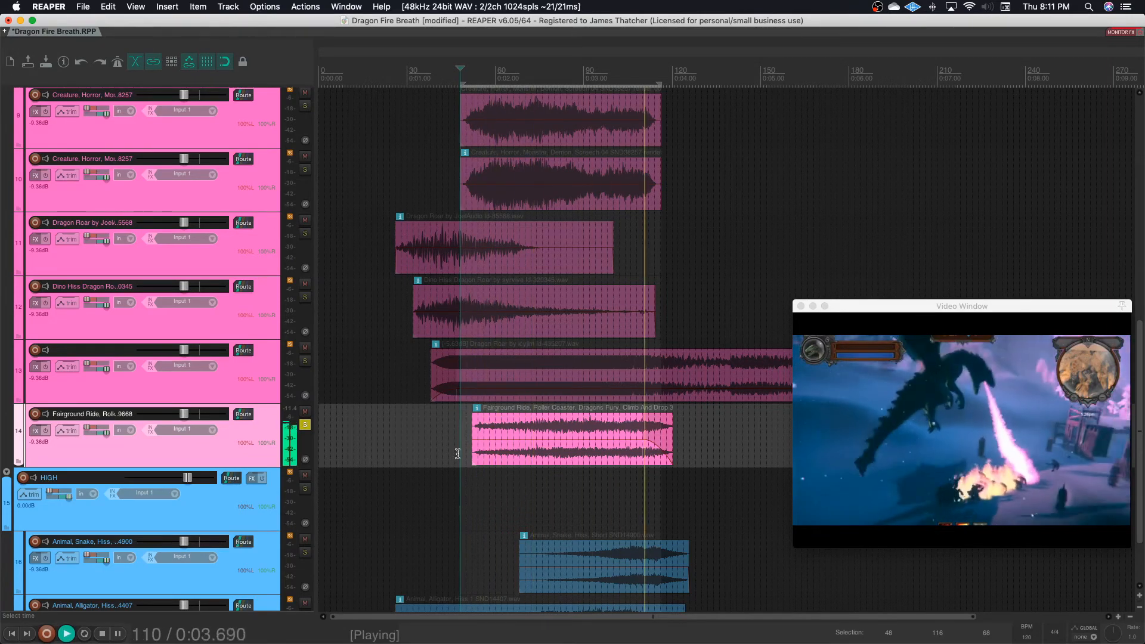
{"action": "key", "text": "space"}
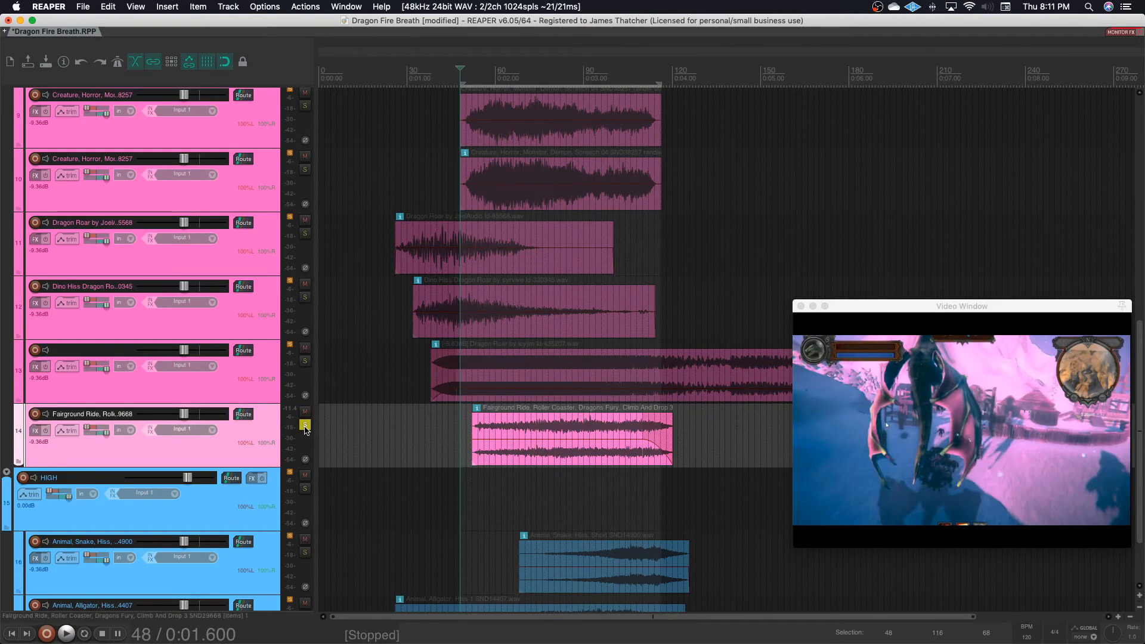
{"action": "left_click", "coordinate": [305, 425]}
Step: Play back the full mix with all layers from about 0.13 seconds
{"action": "left_click", "coordinate": [314, 398]}
{"action": "left_click", "coordinate": [330, 404]}
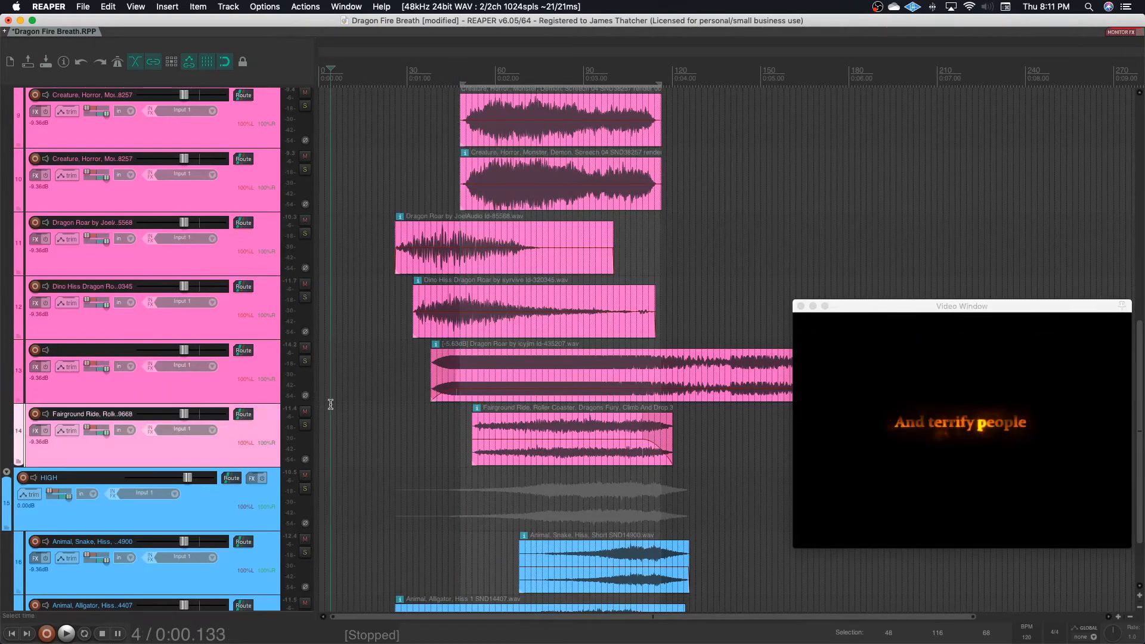
{"action": "key", "text": "space"}
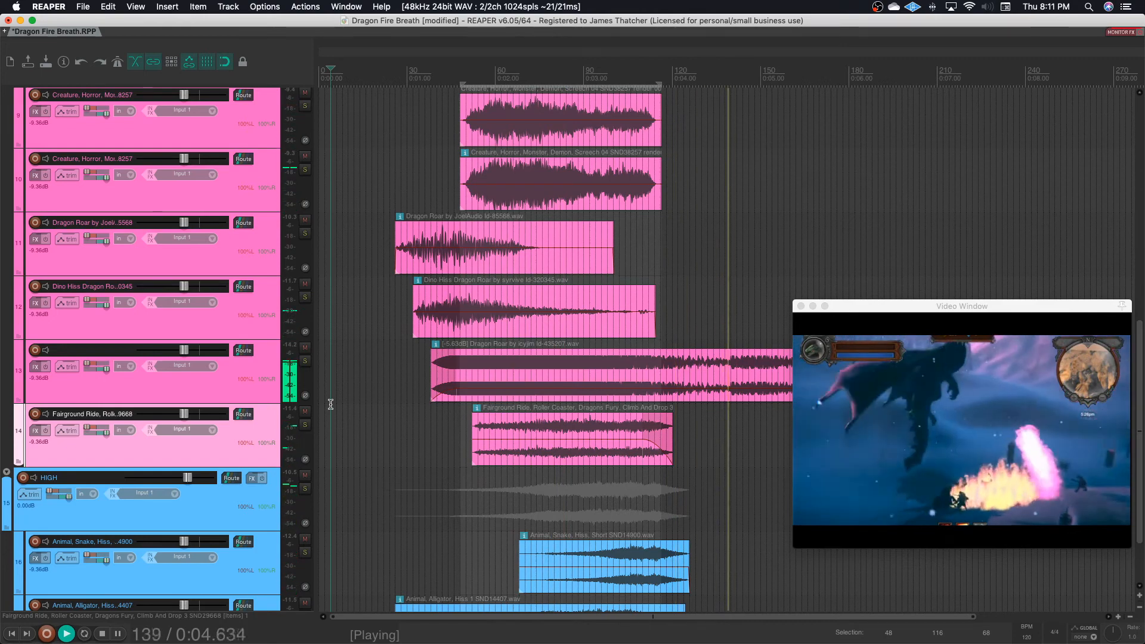
{"action": "key", "text": "space"}
Step: Solo the short snake hiss on track 16 in the HIGH folder and audition it from 1.8 seconds
{"action": "scroll", "coordinate": [403, 441], "scroll_direction": "down", "scroll_amount": 3}
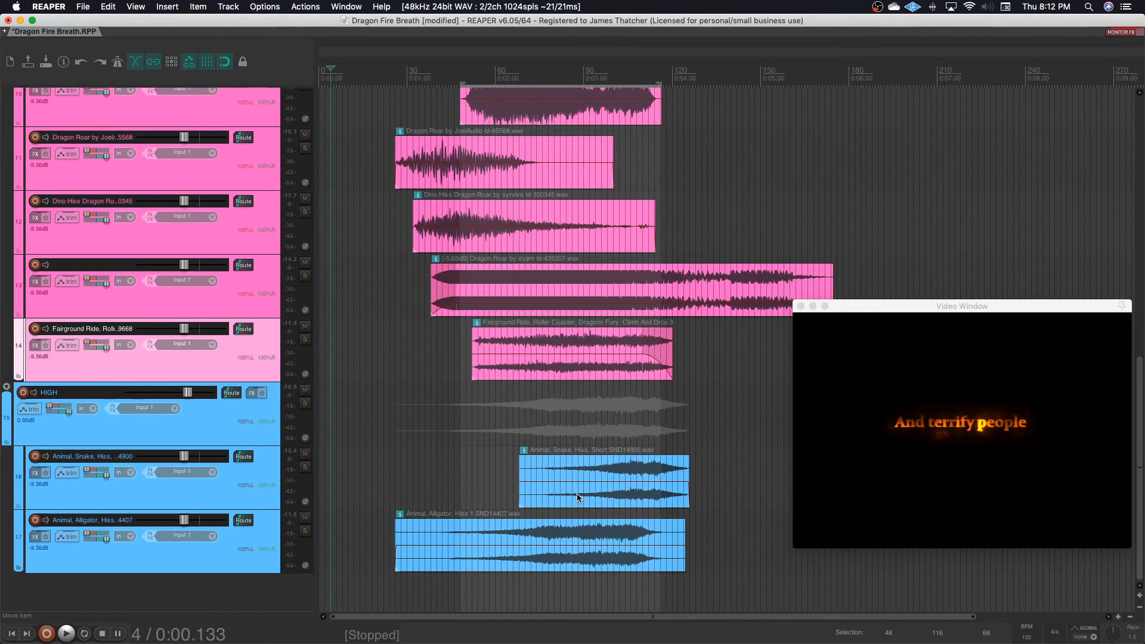
{"action": "left_click", "coordinate": [305, 467]}
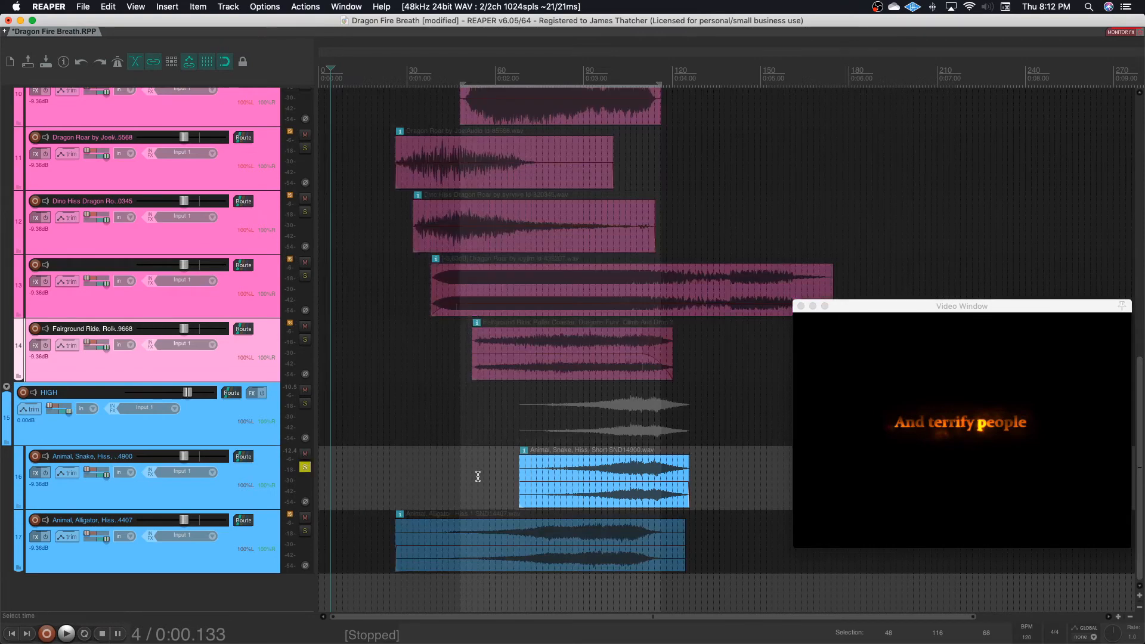
{"action": "left_click", "coordinate": [479, 477]}
{"action": "key", "text": "space"}
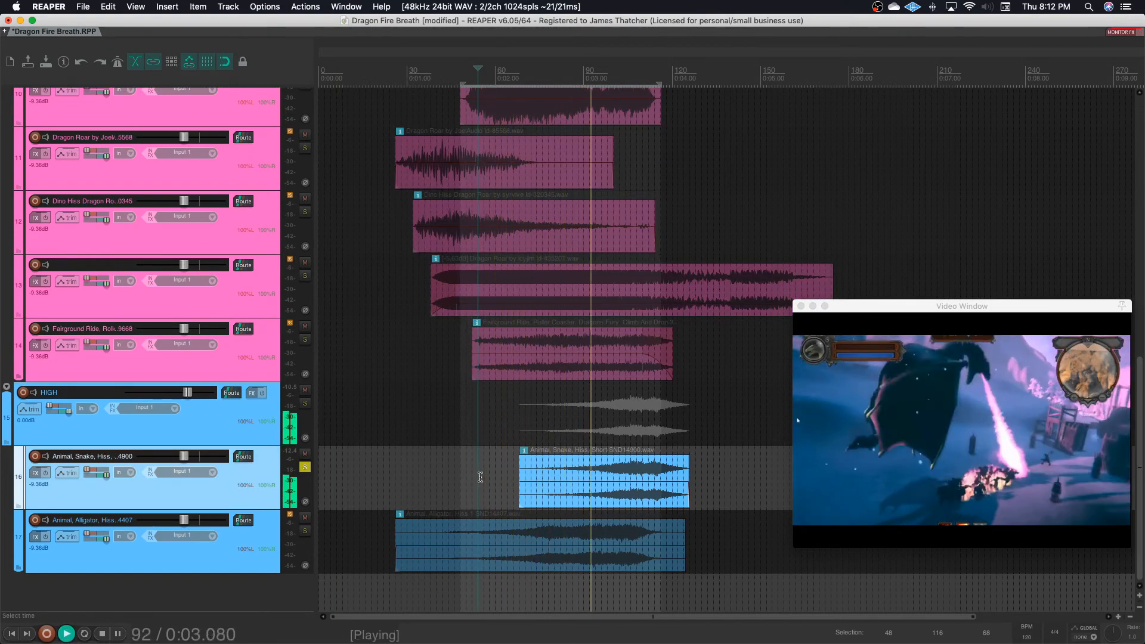
{"action": "key", "text": "space"}
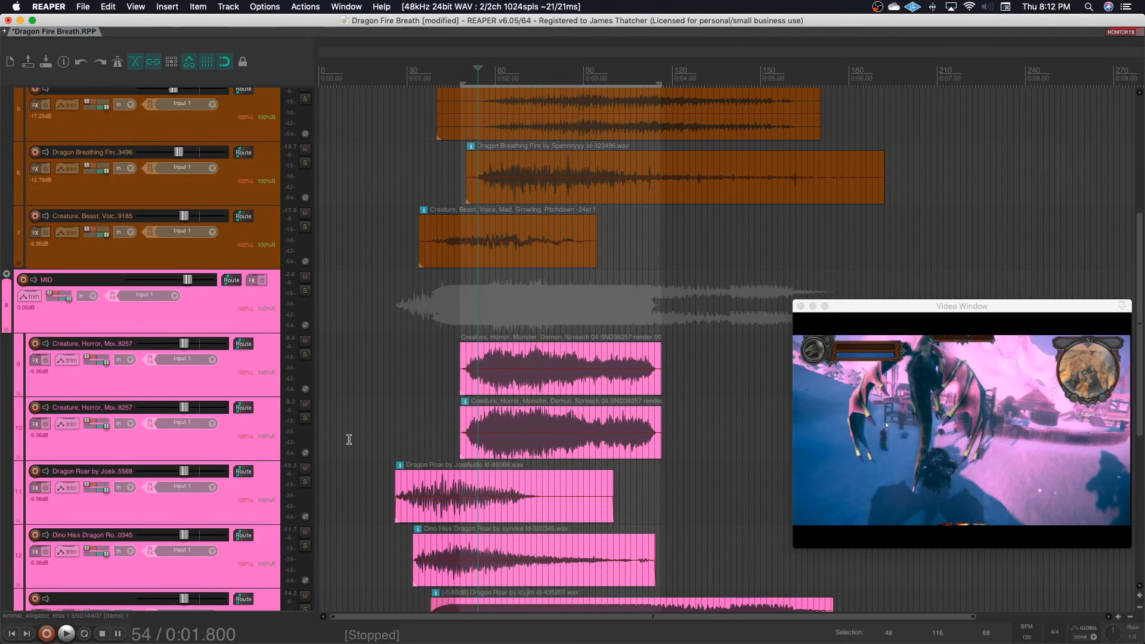
Step: Open the Neutron 3 Equalizer on track 13, bypass it, and audition the soloed Dragon Roar without EQ
{"action": "scroll", "coordinate": [348, 439], "scroll_direction": "down", "scroll_amount": 5}
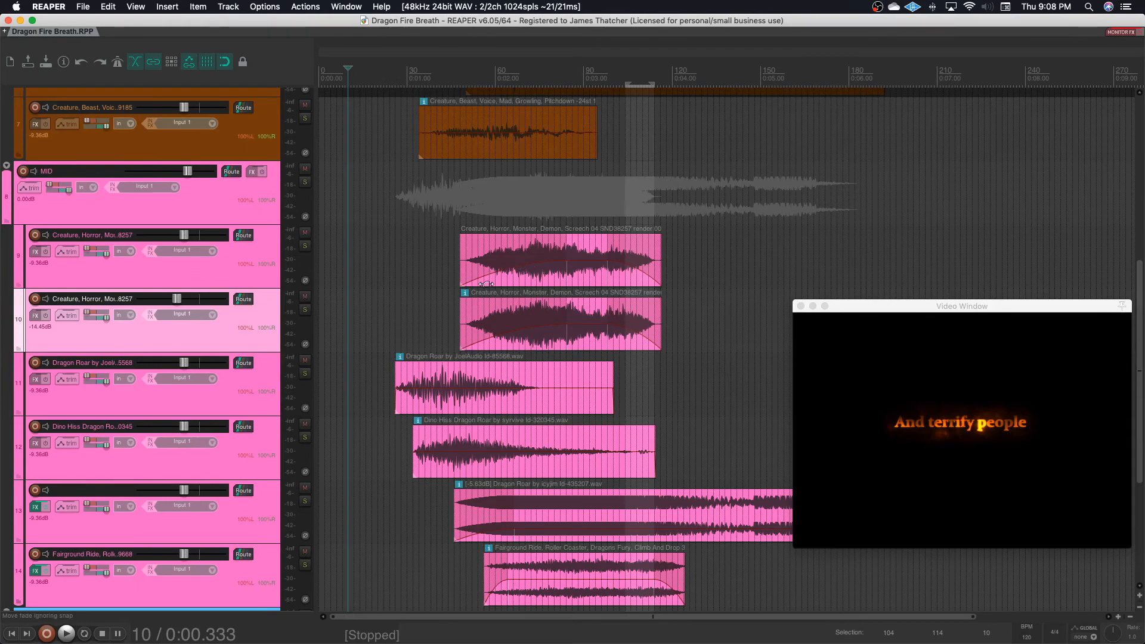
{"action": "scroll", "coordinate": [445, 294], "scroll_direction": "down", "scroll_amount": 3}
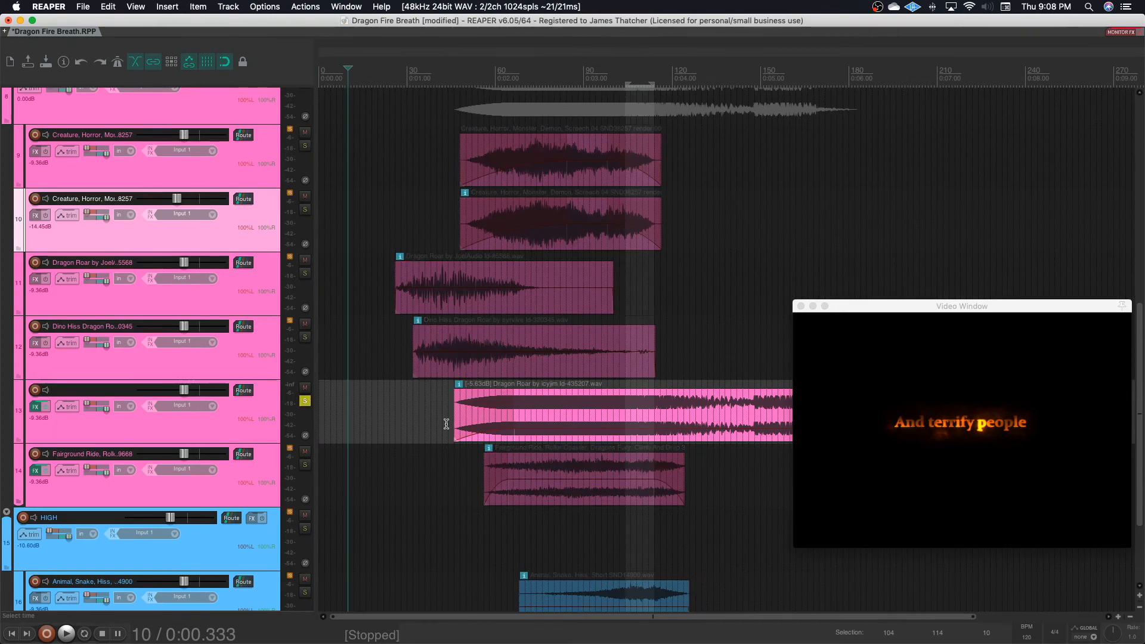
{"action": "left_click", "coordinate": [40, 405]}
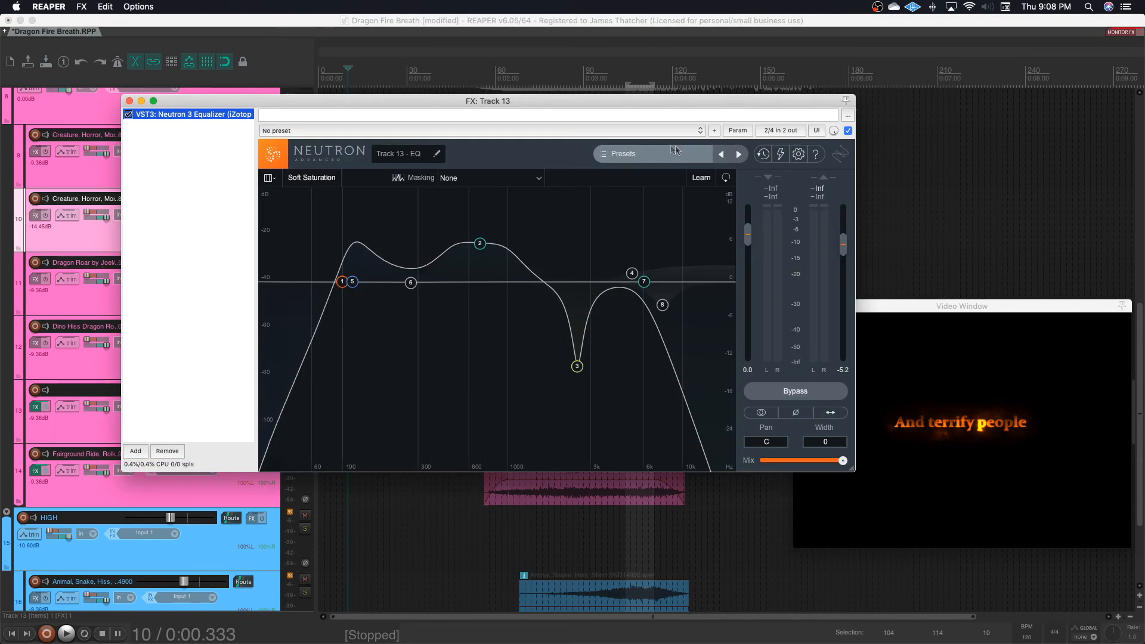
{"action": "left_click", "coordinate": [795, 391]}
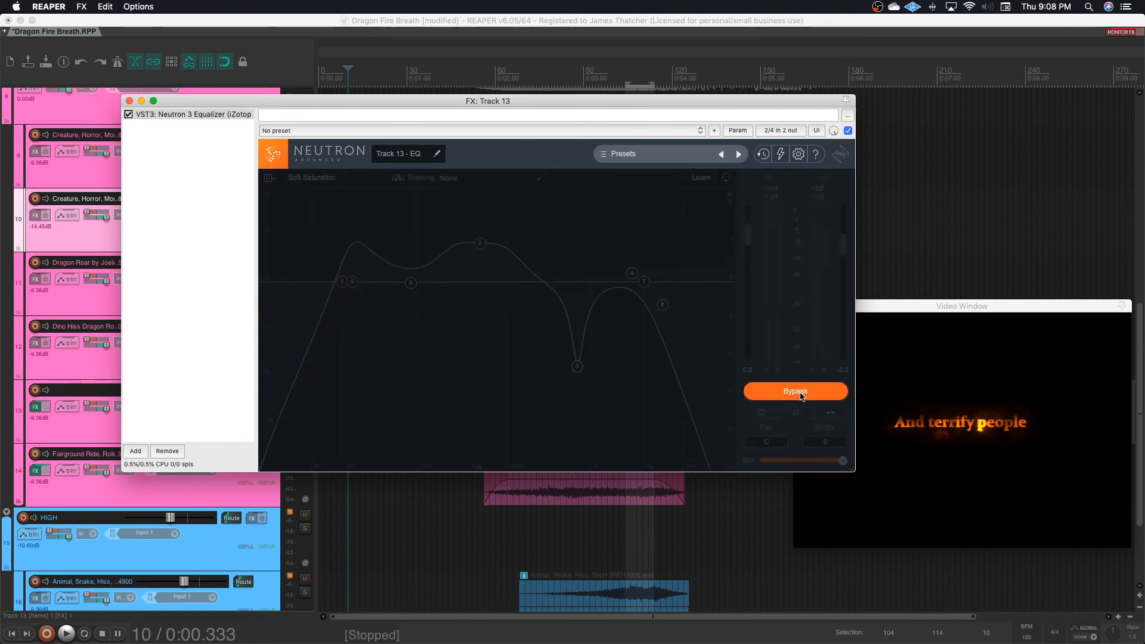
{"action": "key", "text": "space"}
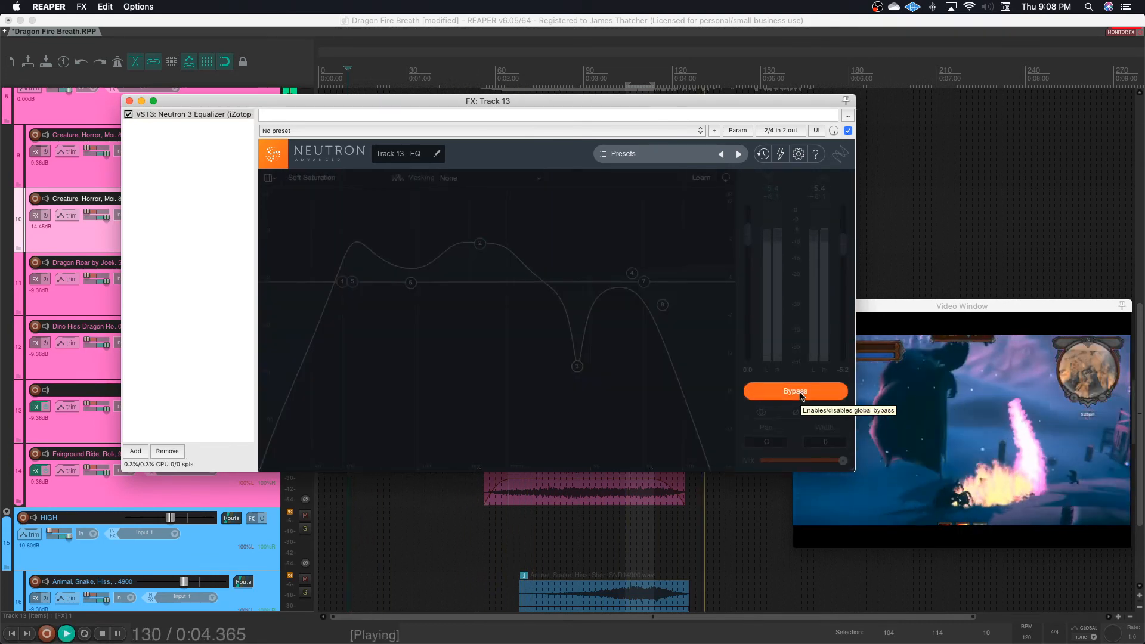
{"action": "key", "text": "space"}
Step: Turn off the Neutron EQ bypass, audition the processed Dragon Roar, and inspect the settings of EQ band 2
{"action": "left_click", "coordinate": [802, 396]}
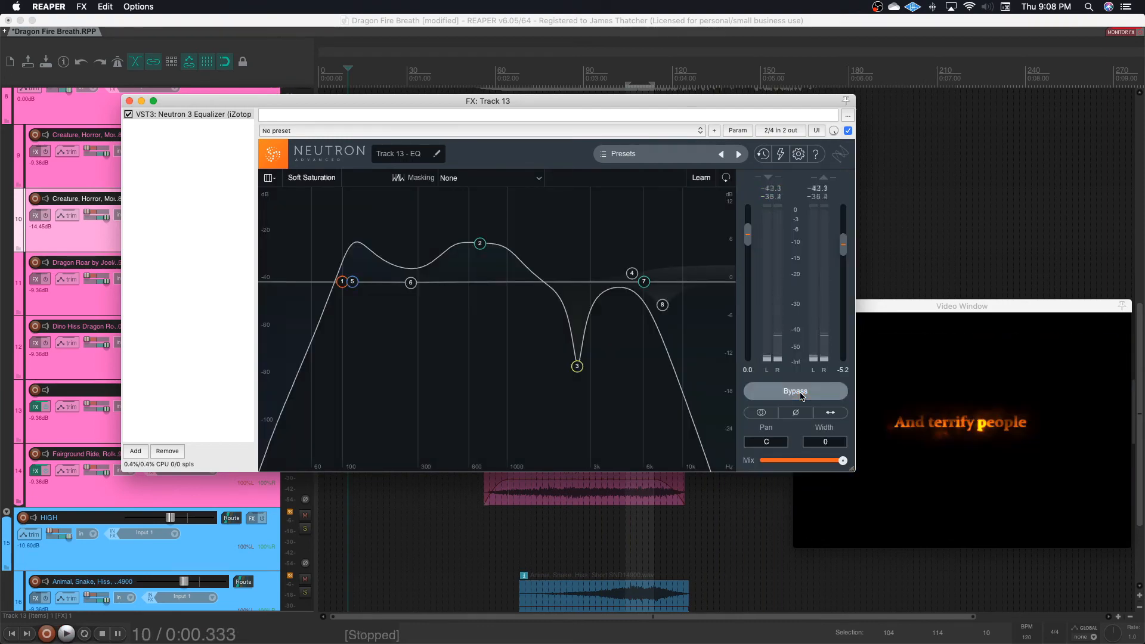
{"action": "key", "text": "space"}
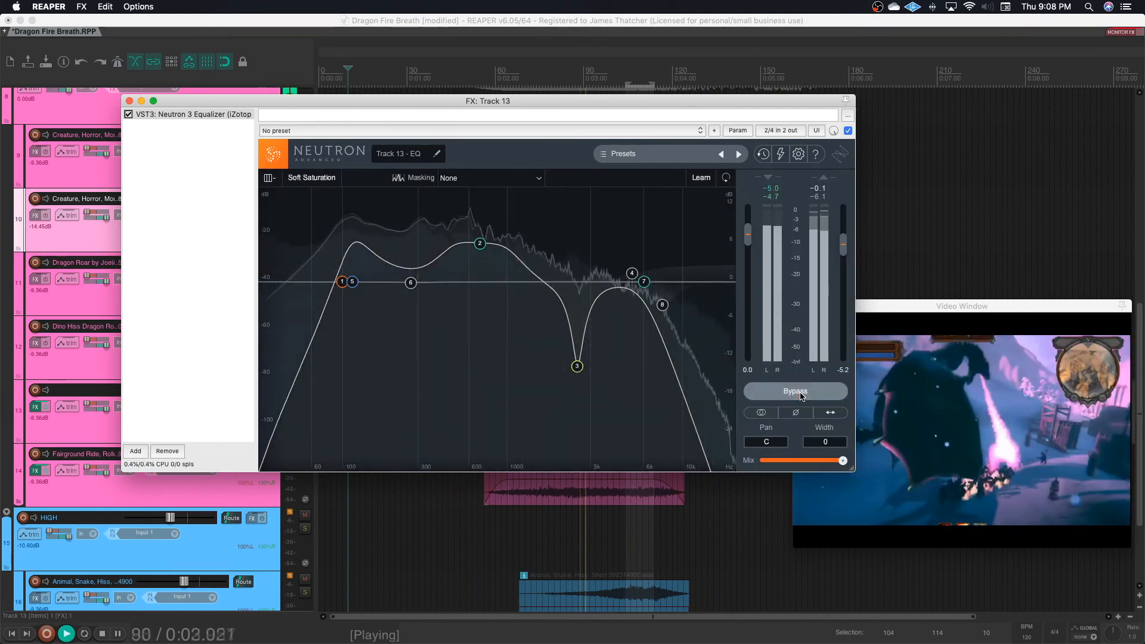
{"action": "key", "text": "space"}
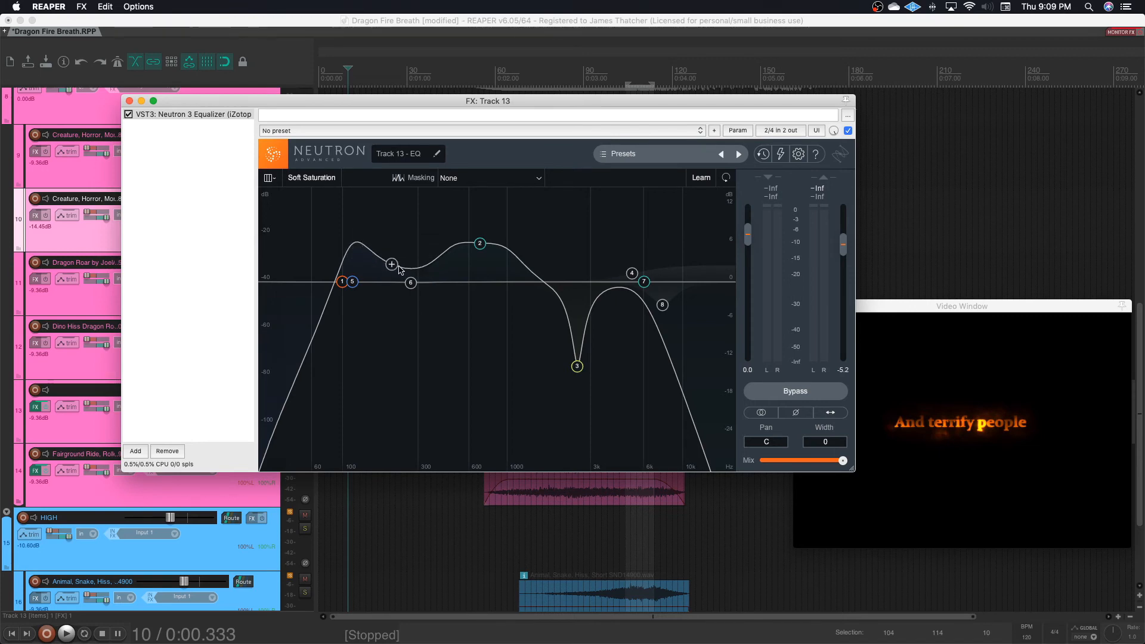
{"action": "left_click", "coordinate": [480, 245]}
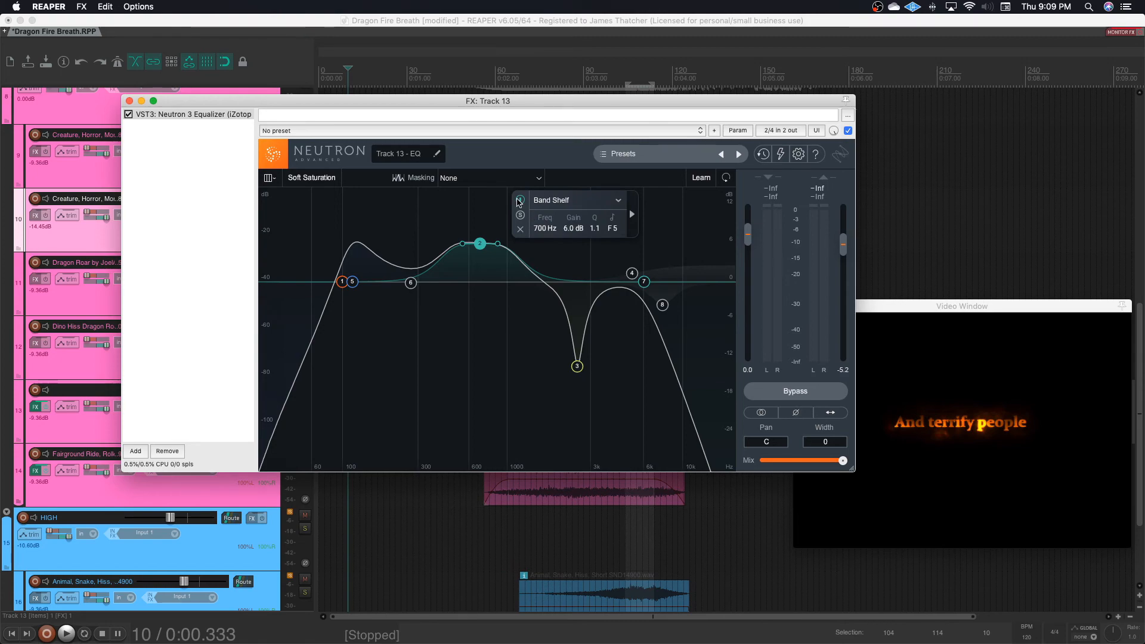
Step: Audition the soloed Dragon Roar with EQ band 2 disabled, and again with the band re-enabled for comparison
{"action": "left_click", "coordinate": [520, 201]}
{"action": "key", "text": "space"}
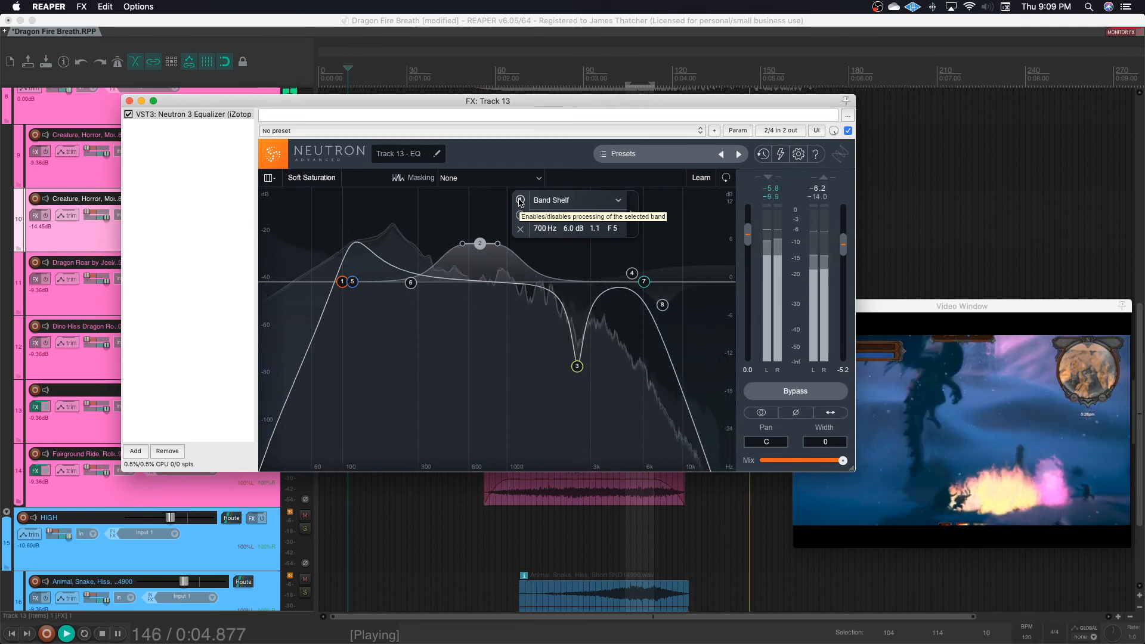
{"action": "key", "text": "space"}
{"action": "left_click", "coordinate": [520, 200]}
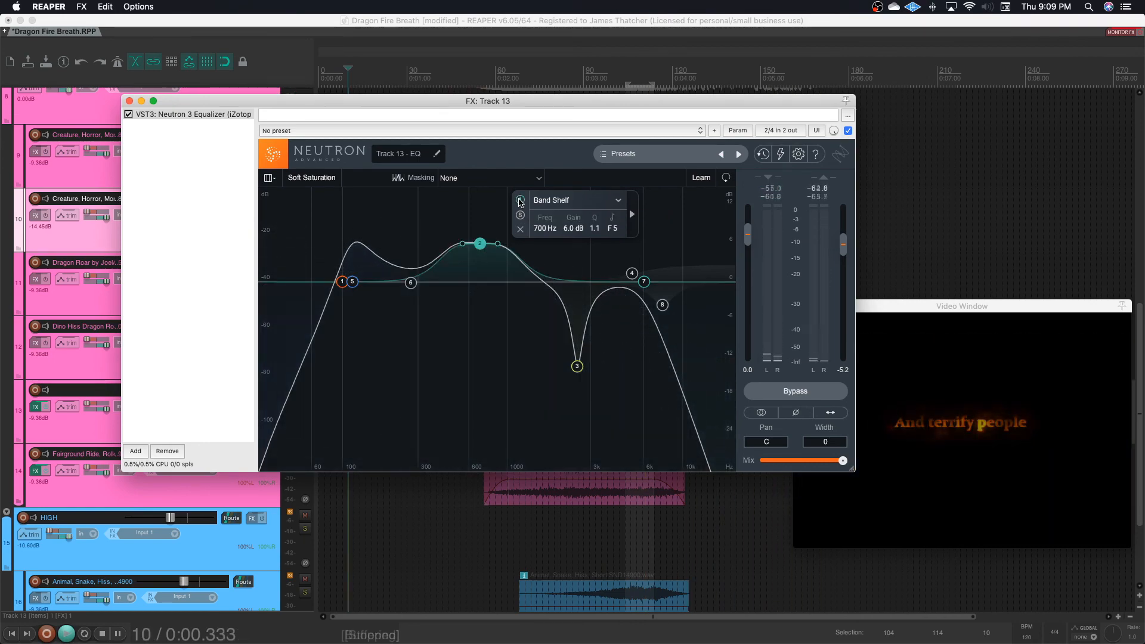
{"action": "key", "text": "space"}
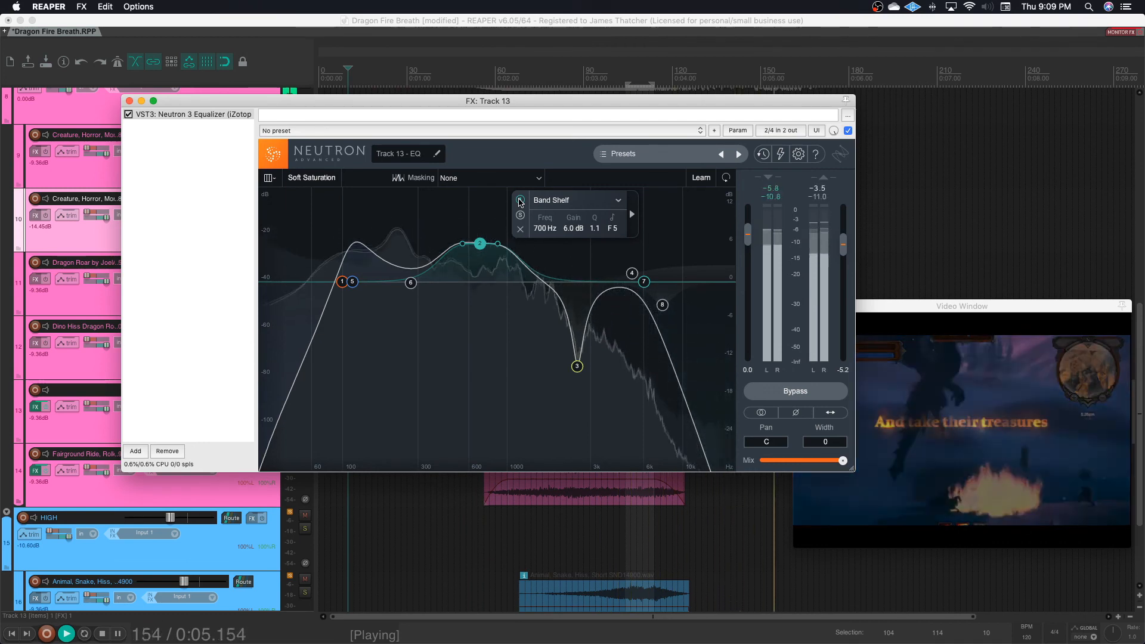
{"action": "key", "text": "space"}
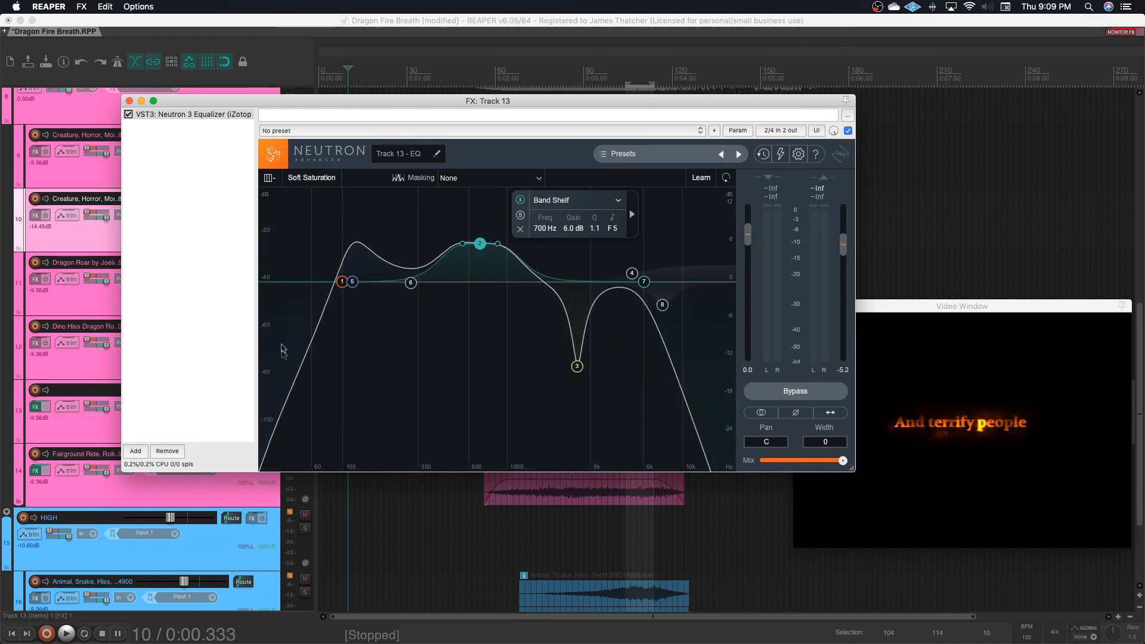
Step: Close the track 13 equalizer and unsolo the Dragon Roar so all layers are active
{"action": "left_click", "coordinate": [129, 101]}
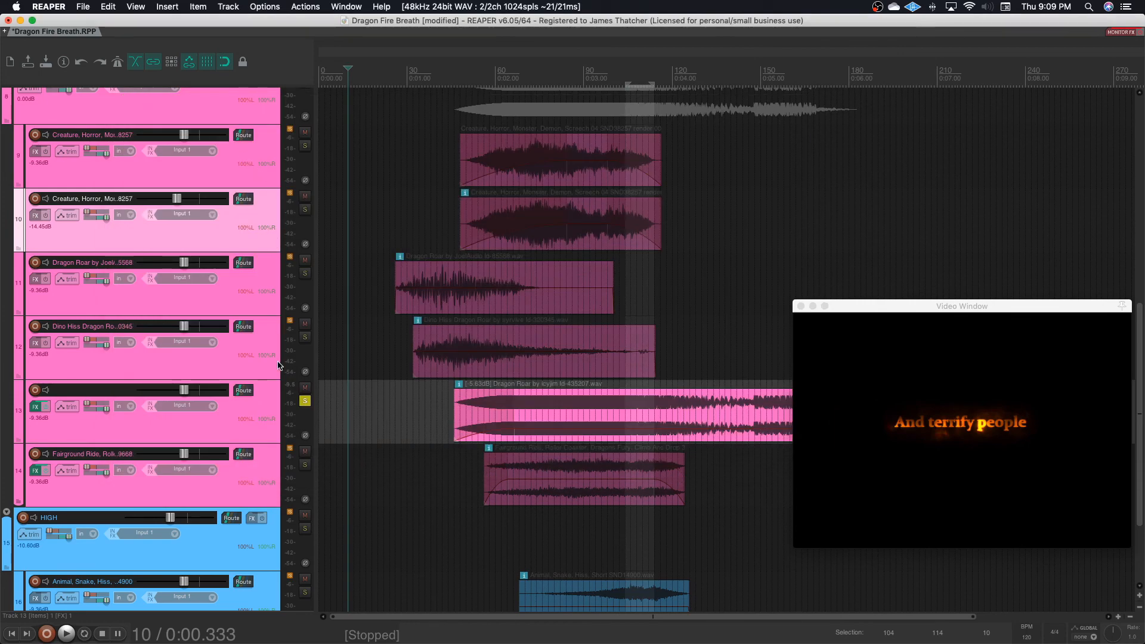
{"action": "left_click", "coordinate": [304, 400]}
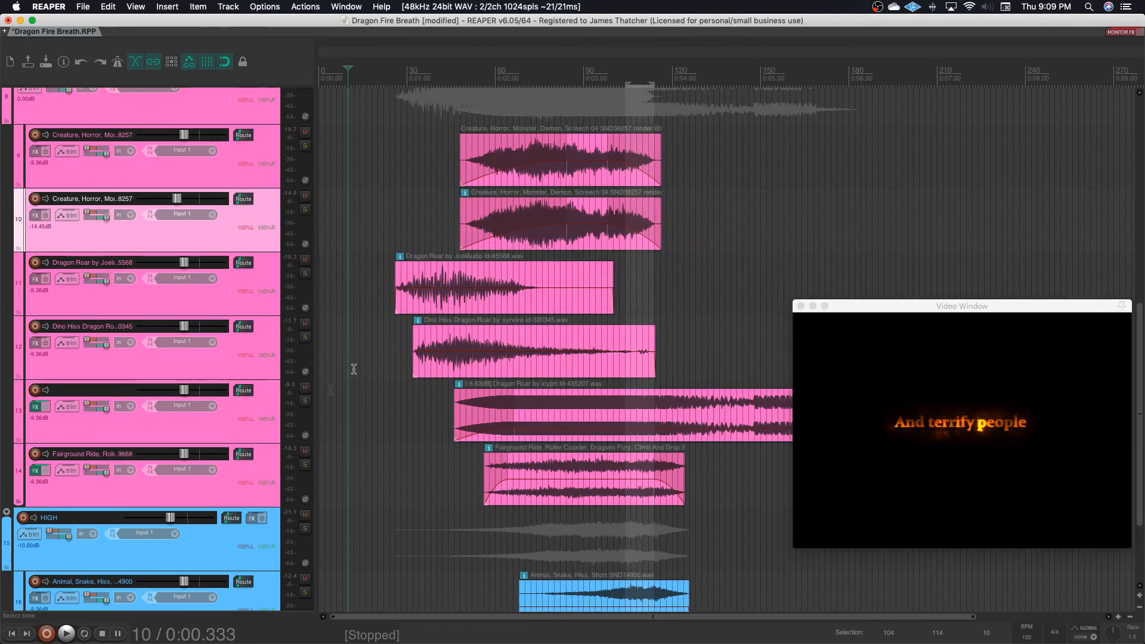
{"action": "scroll", "coordinate": [393, 335], "scroll_direction": "up", "scroll_amount": 6}
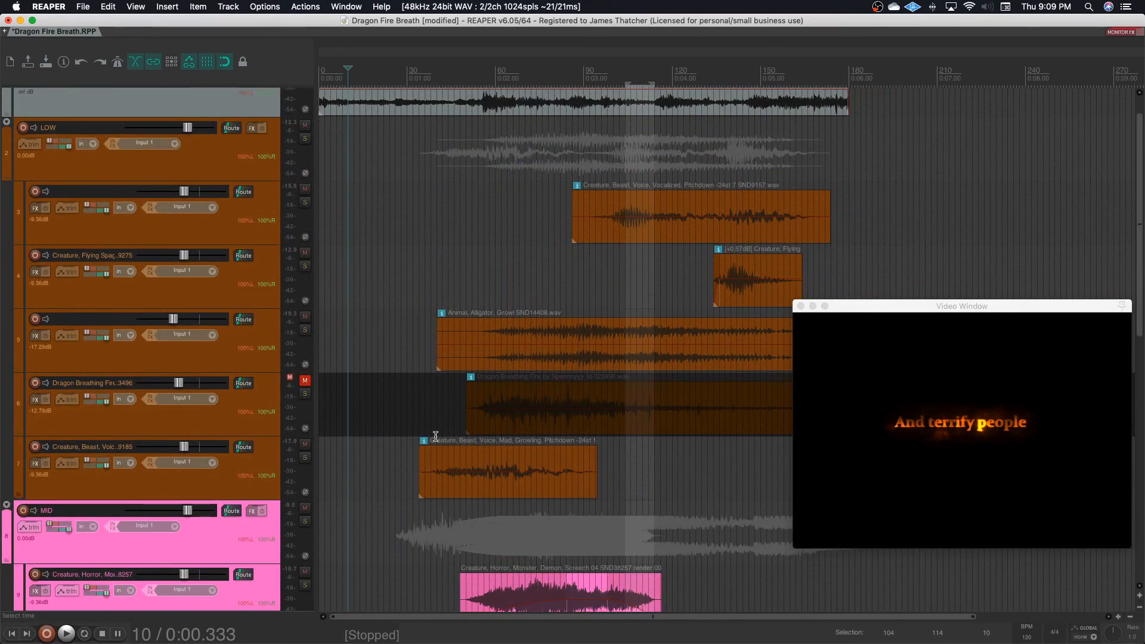
{"action": "scroll", "coordinate": [435, 437], "scroll_direction": "down", "scroll_amount": 6}
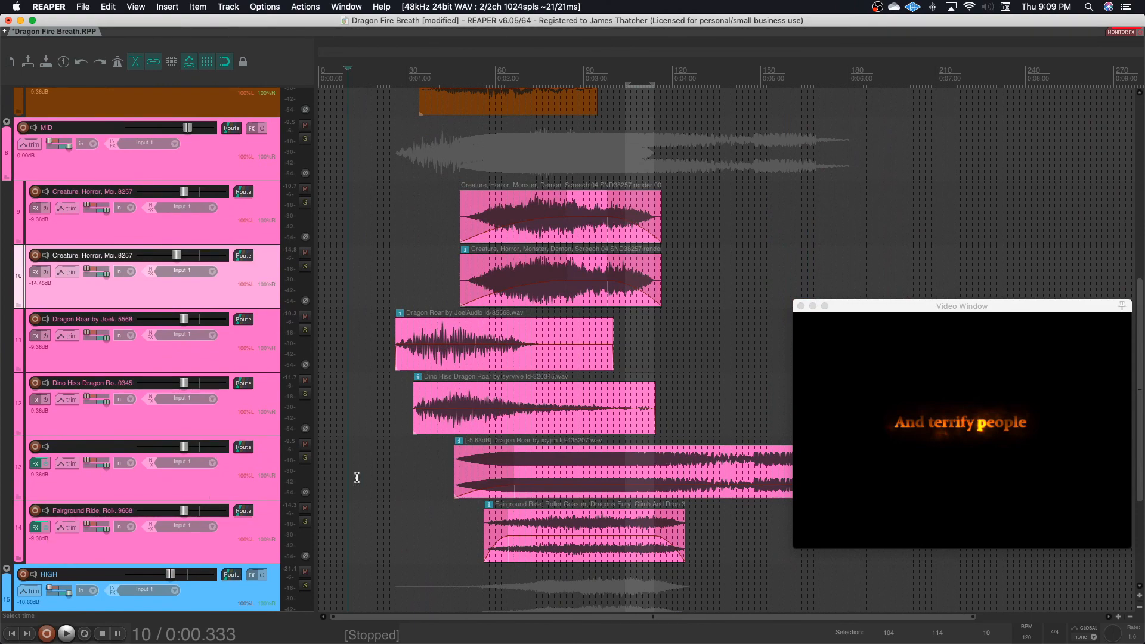
Step: Inspect the Neutron 3 EQ curve on the Fairground Ride track 14, and close its effects window
{"action": "scroll", "coordinate": [356, 478], "scroll_direction": "down", "scroll_amount": 2}
{"action": "left_click", "coordinate": [36, 398]}
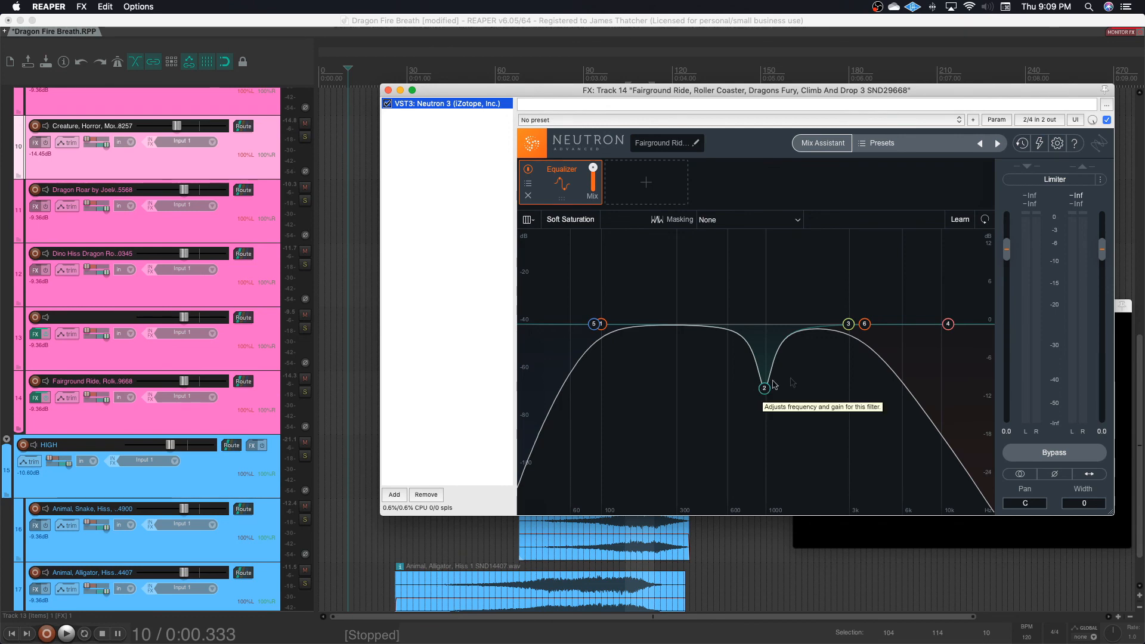
{"action": "key", "text": "Escape"}
Step: Play back the mix of all unmuted layers against the video from about 0.133 seconds, and stop it
{"action": "left_click", "coordinate": [332, 336]}
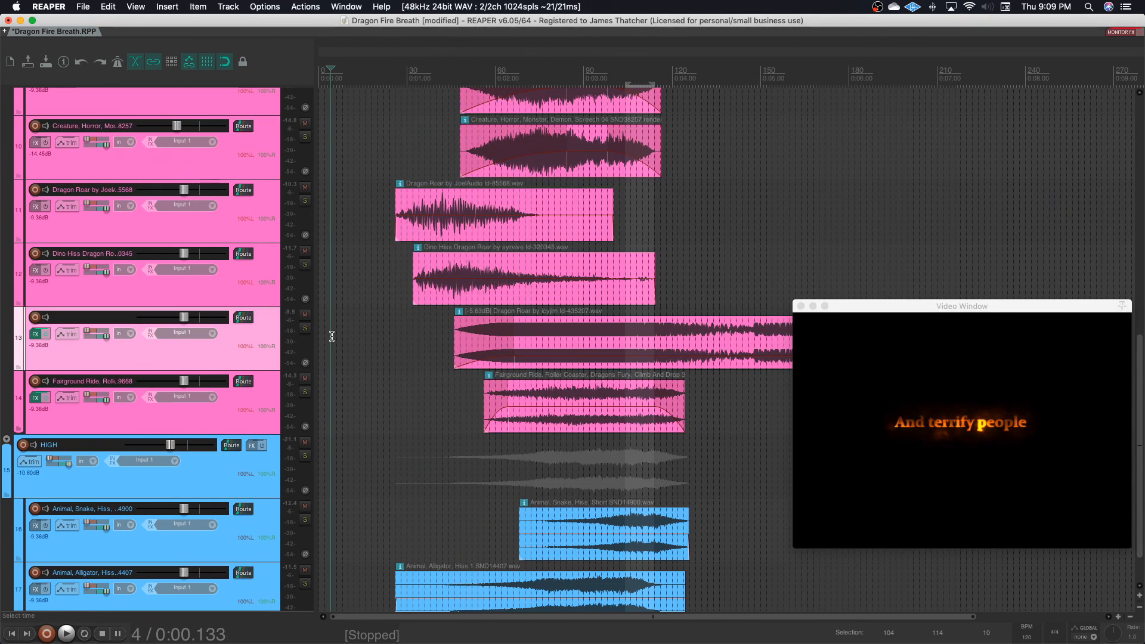
{"action": "key", "text": "space"}
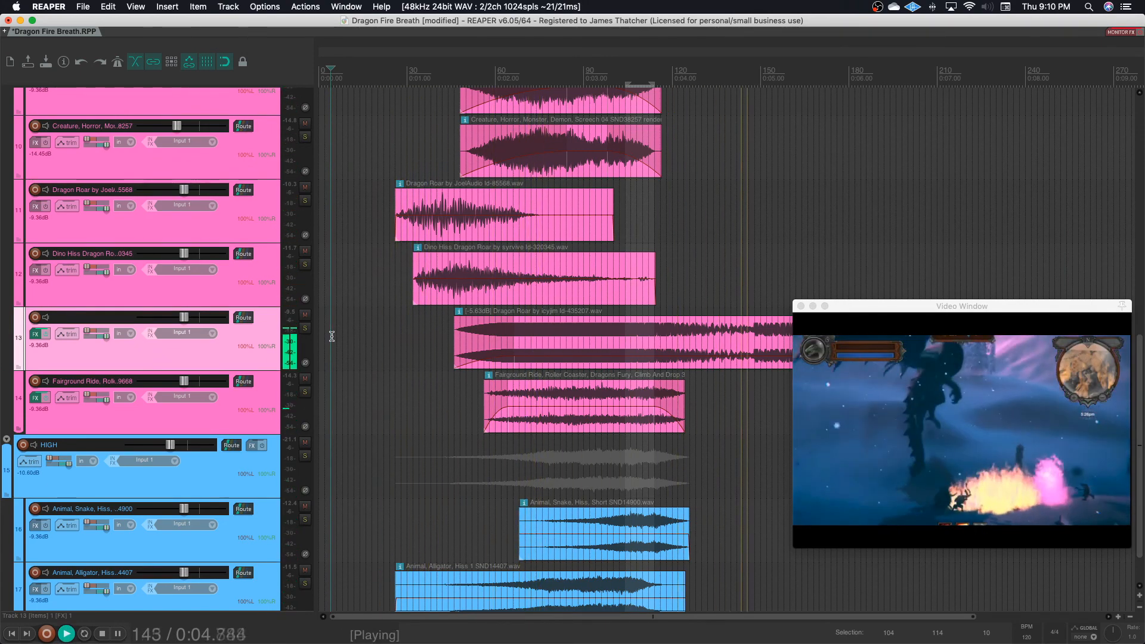
{"action": "key", "text": "space"}
{"action": "scroll", "coordinate": [338, 322], "scroll_direction": "up", "scroll_amount": 5}
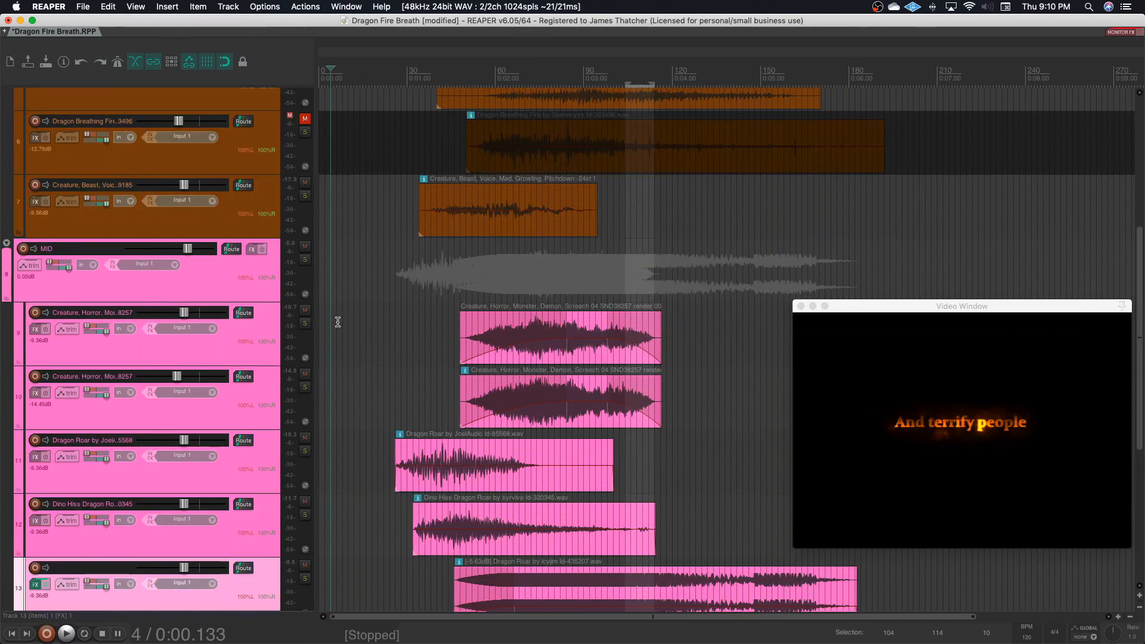